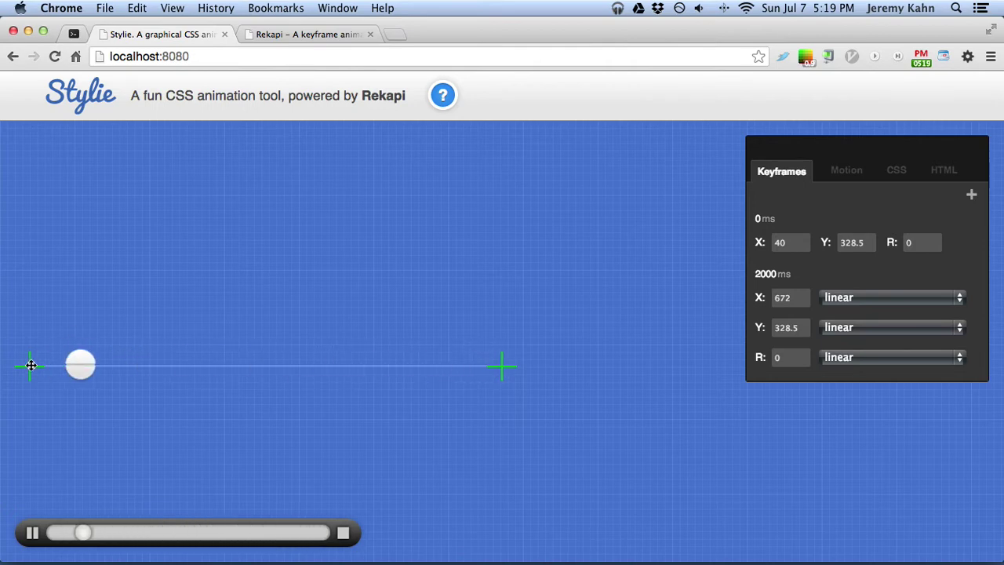
Step: Move the path's start keyframe to about X 116, Y 437 and its end keyframe up and inward, making the path a rising diagonal
left_click_drag(29, 365, 86, 445)
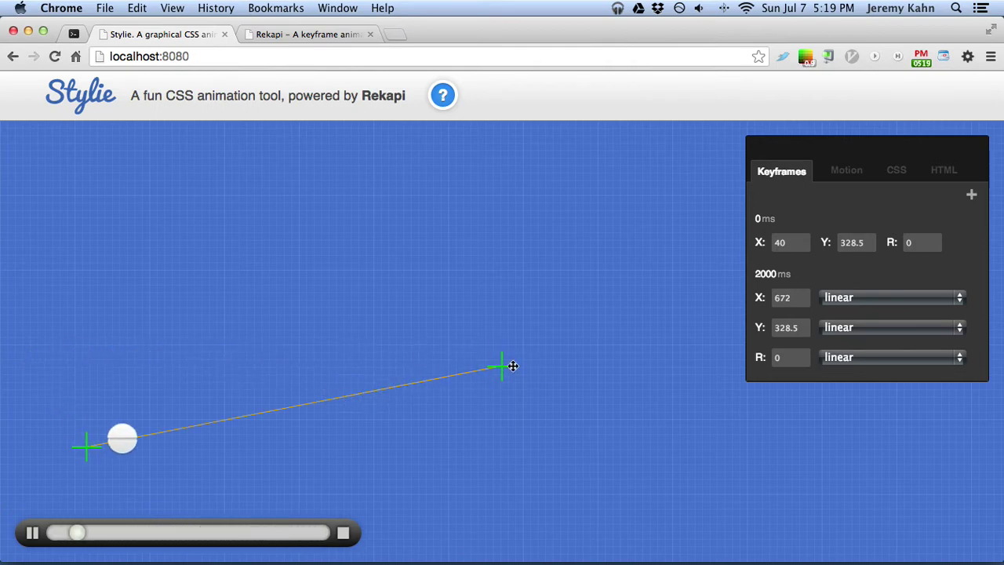
left_click_drag(512, 365, 353, 217)
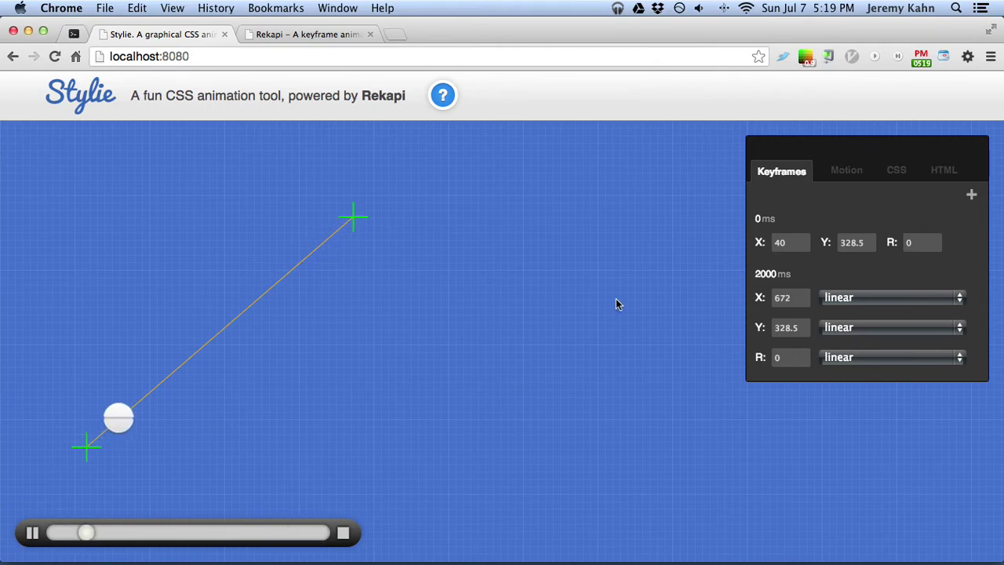
Step: Set the 2000 ms keyframe's X easing to easeInOutQuart and its Y easing to swingFrom
left_click(842, 299)
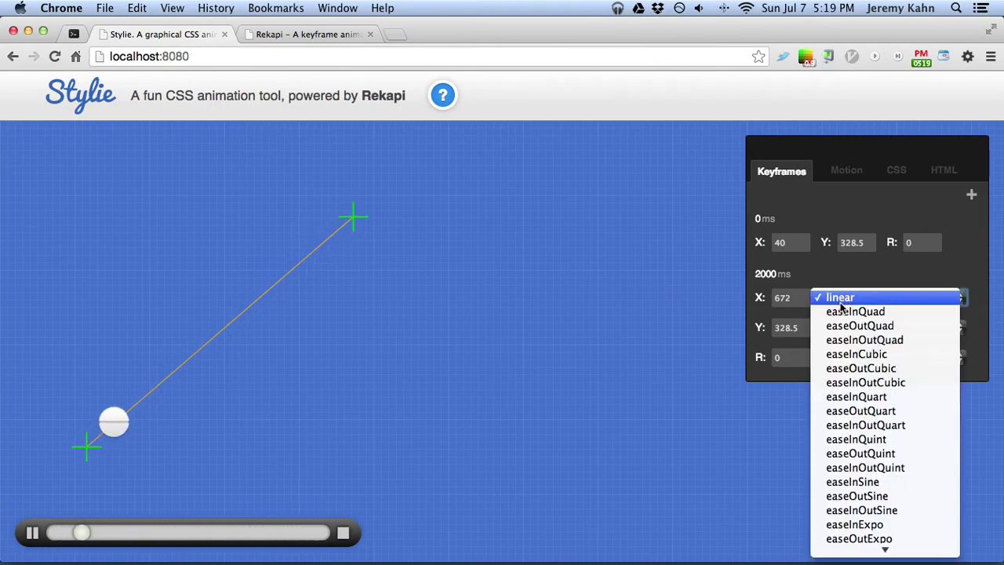
left_click(891, 425)
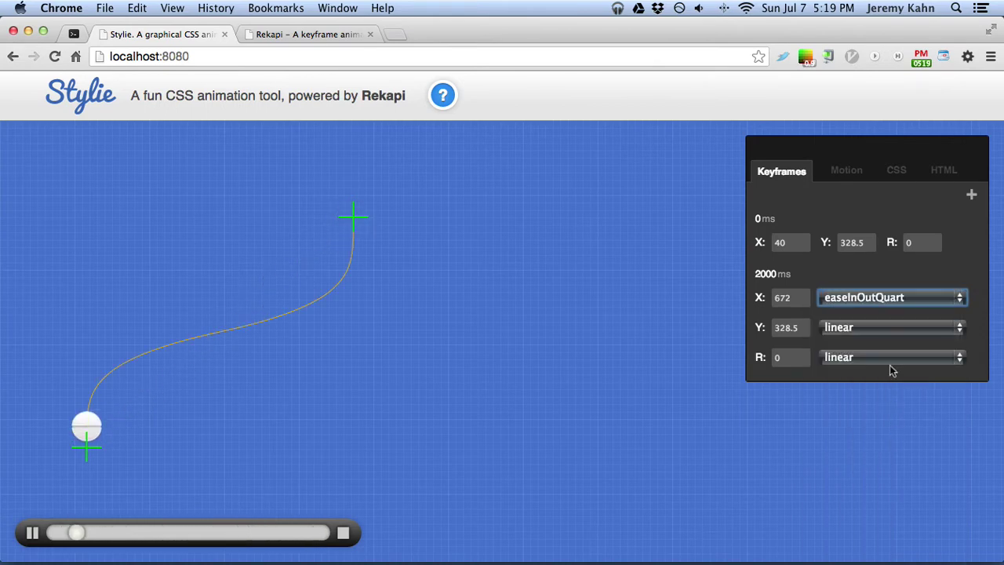
left_click(881, 327)
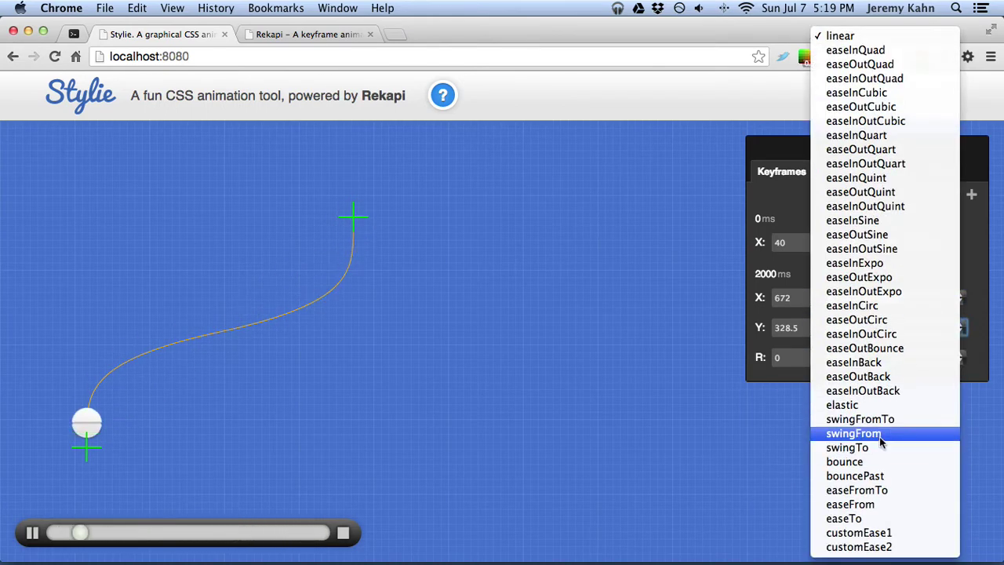
left_click(878, 433)
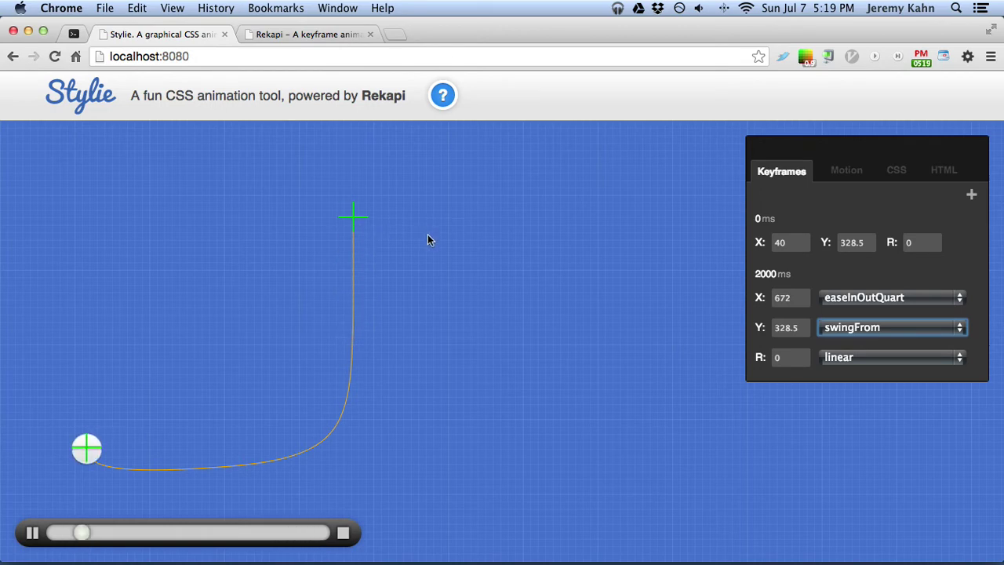
left_click(629, 272)
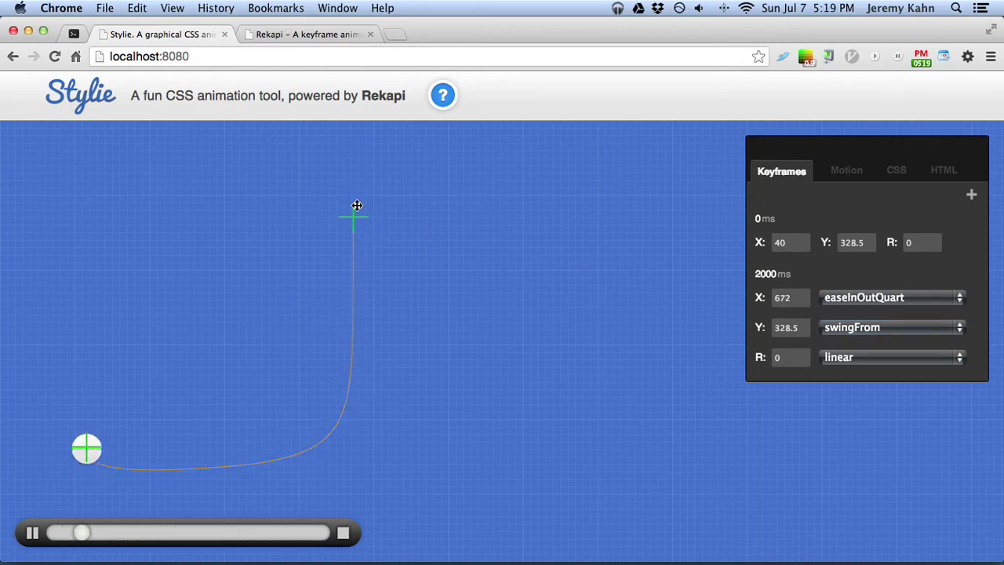
Step: Reposition and rotate the 2000 ms keyframe to about X 464, Y 201 and 274 degrees, and set its R easing to easeOutQuad
left_click_drag(353, 210, 347, 259)
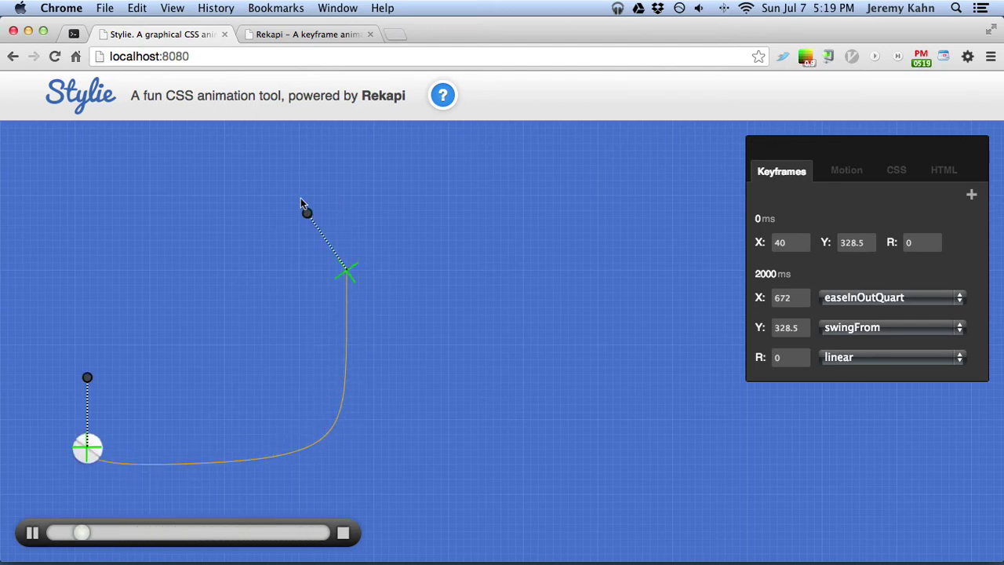
left_click(847, 359)
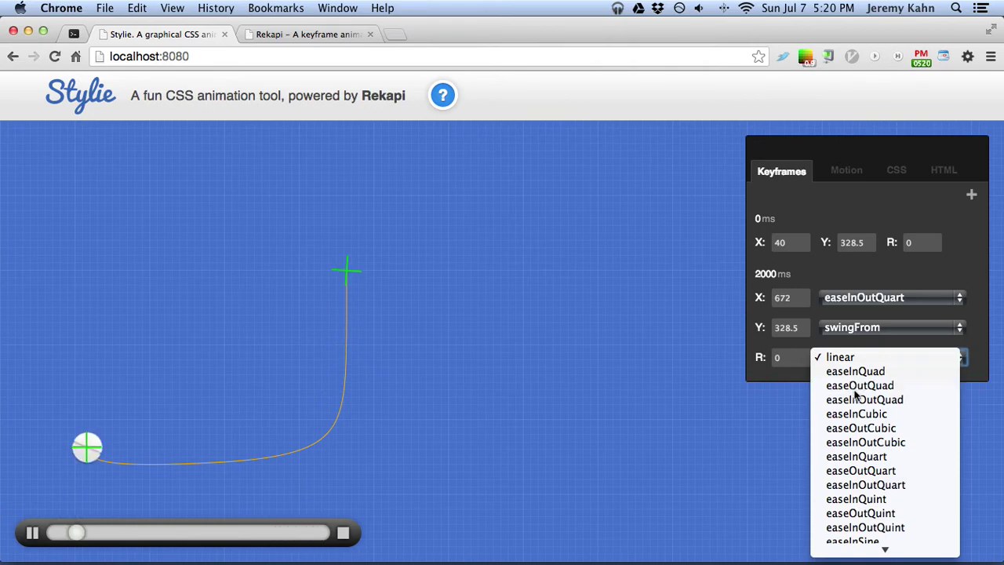
left_click(855, 387)
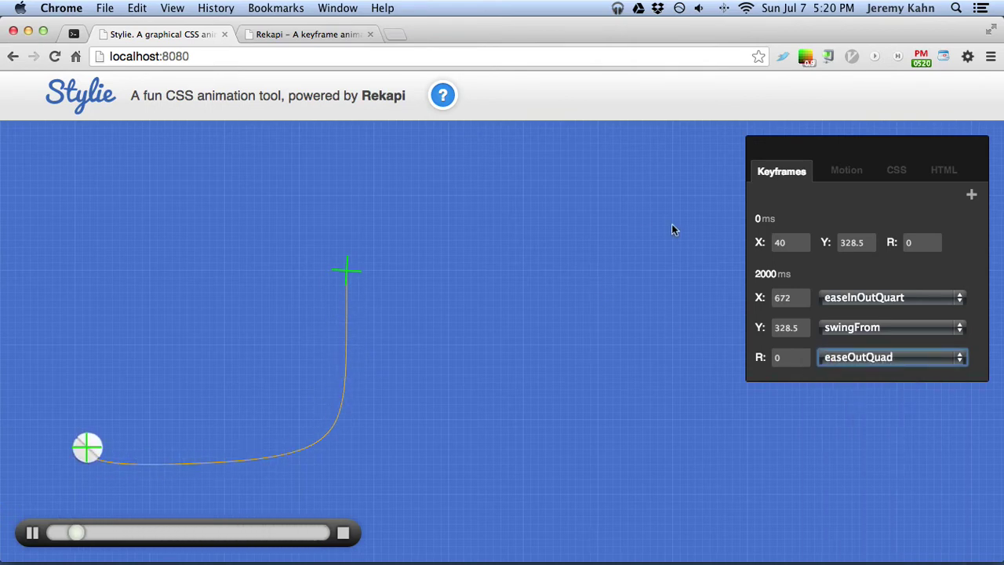
left_click(637, 216)
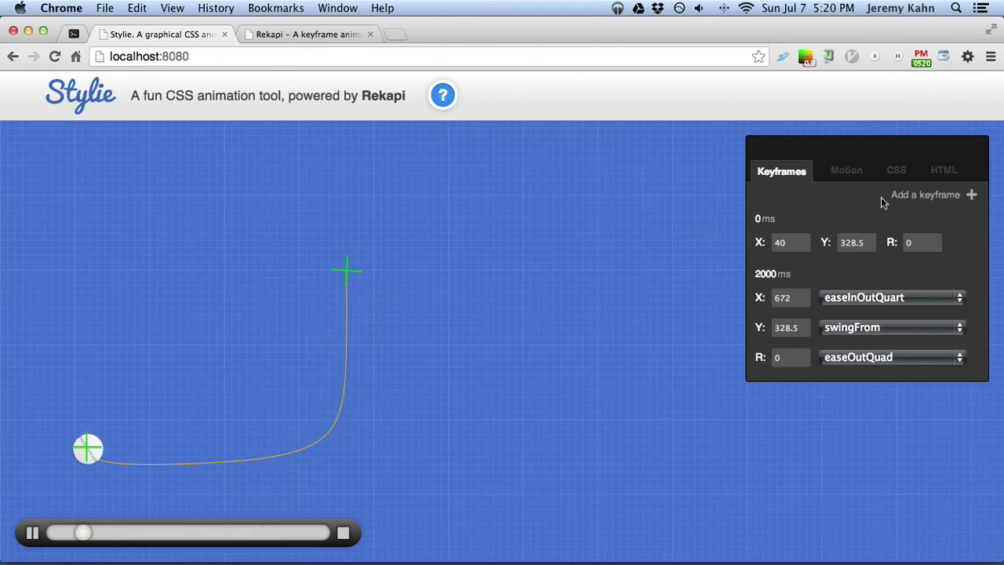
Step: Add two more keyframes and place the first at about X 645, Y 457 and the second at about X 802, Y 233
left_click_drag(874, 153, 863, 164)
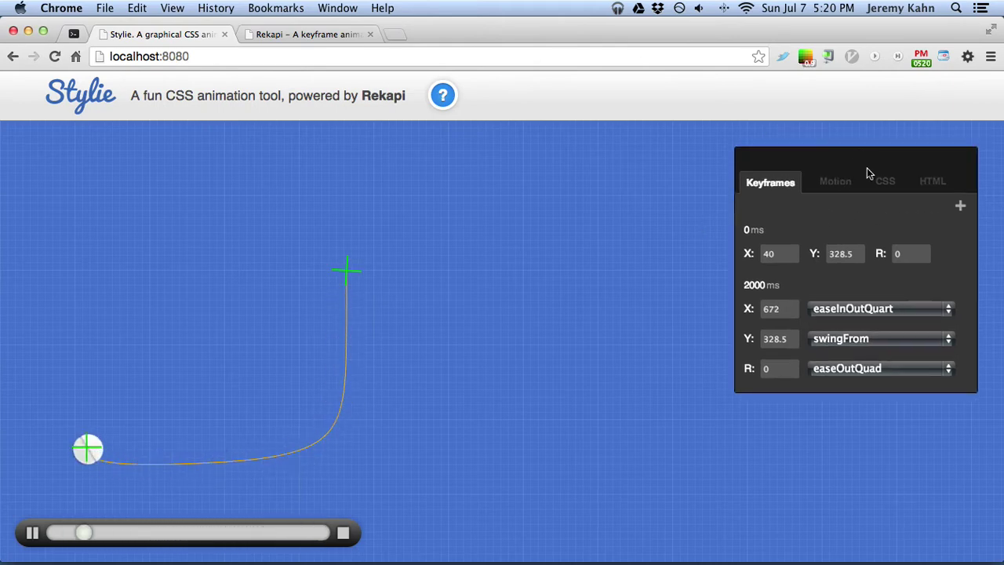
left_click(910, 209)
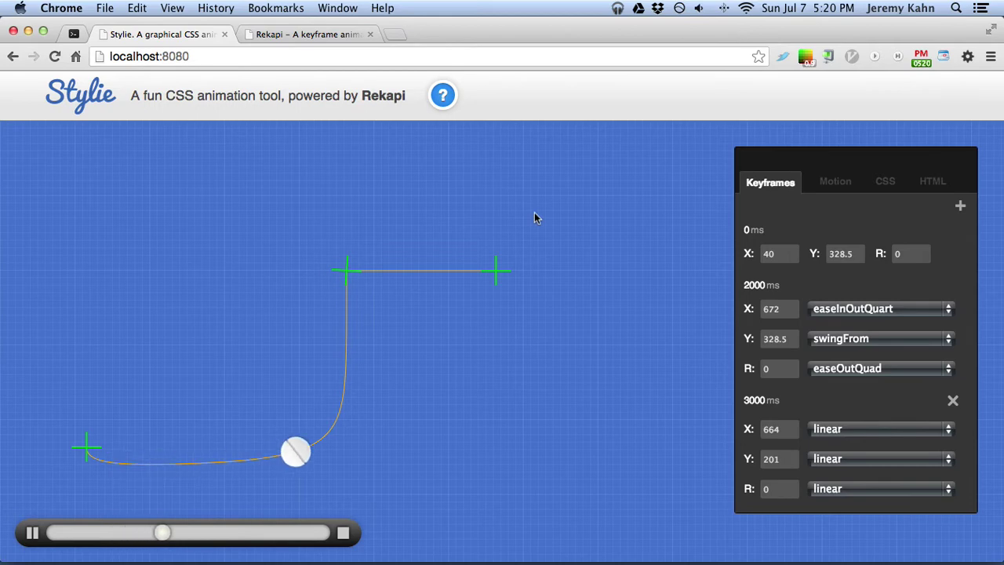
key("k")
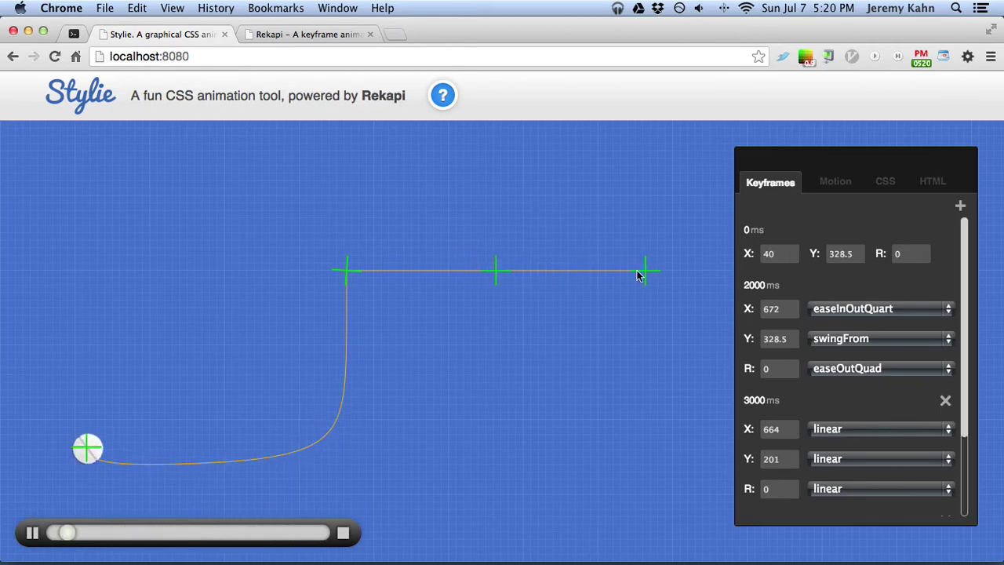
left_click_drag(492, 263, 479, 453)
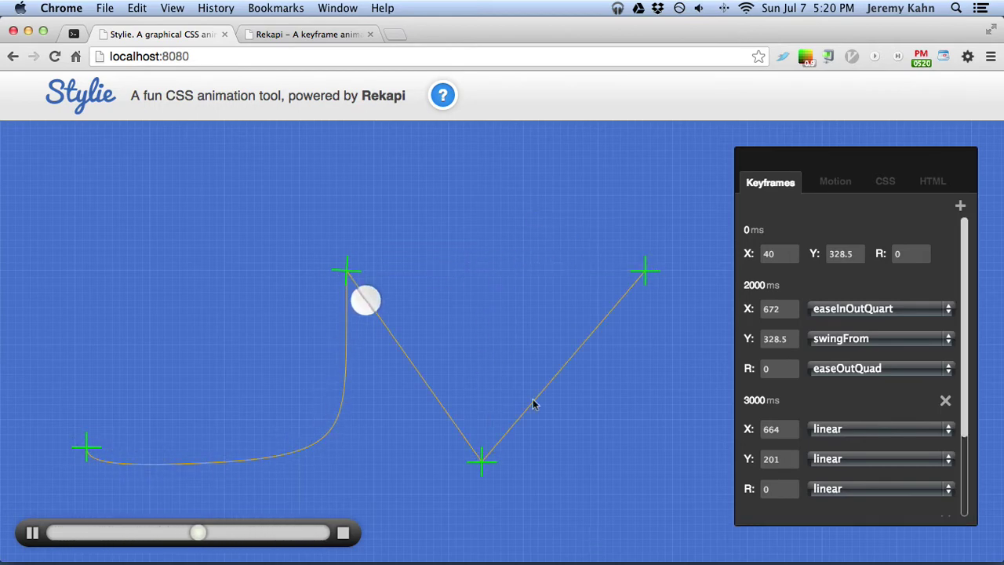
left_click_drag(647, 267, 599, 295)
Step: Rotate the last keyframe to about -217 degrees and the 3000 ms keyframe to about 288 degrees
key("shift")
left_click_drag(599, 225, 640, 350)
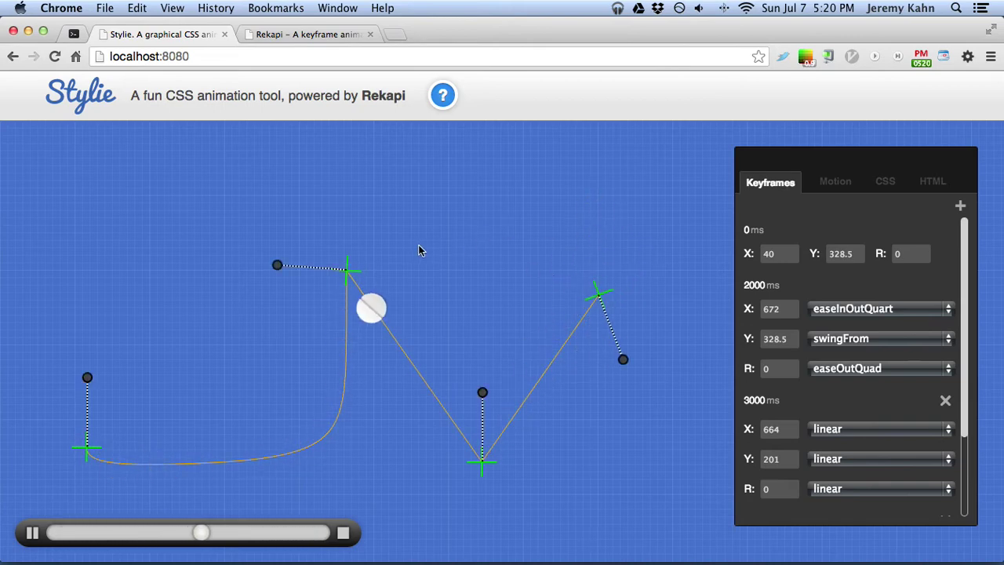
key("shift")
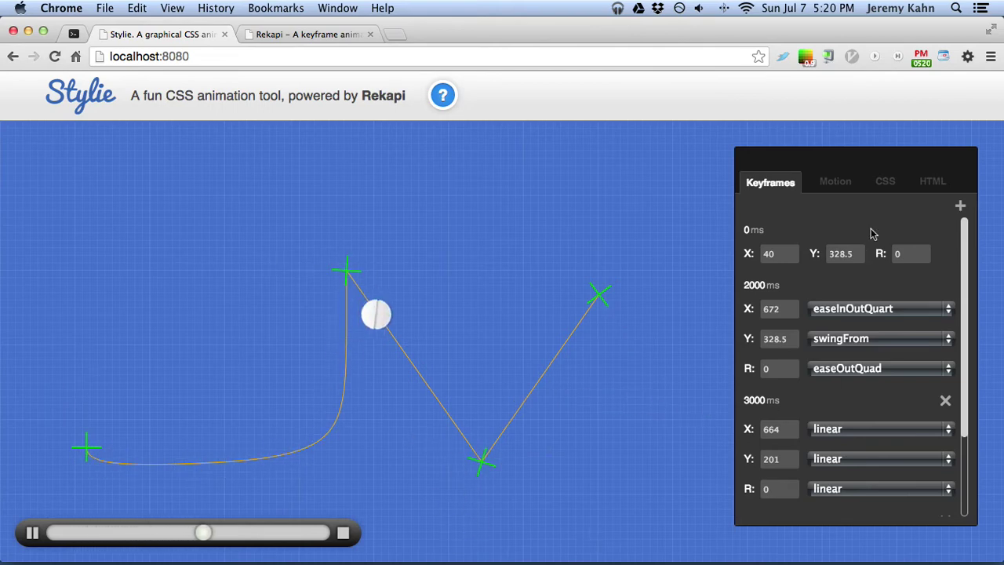
left_click(829, 184)
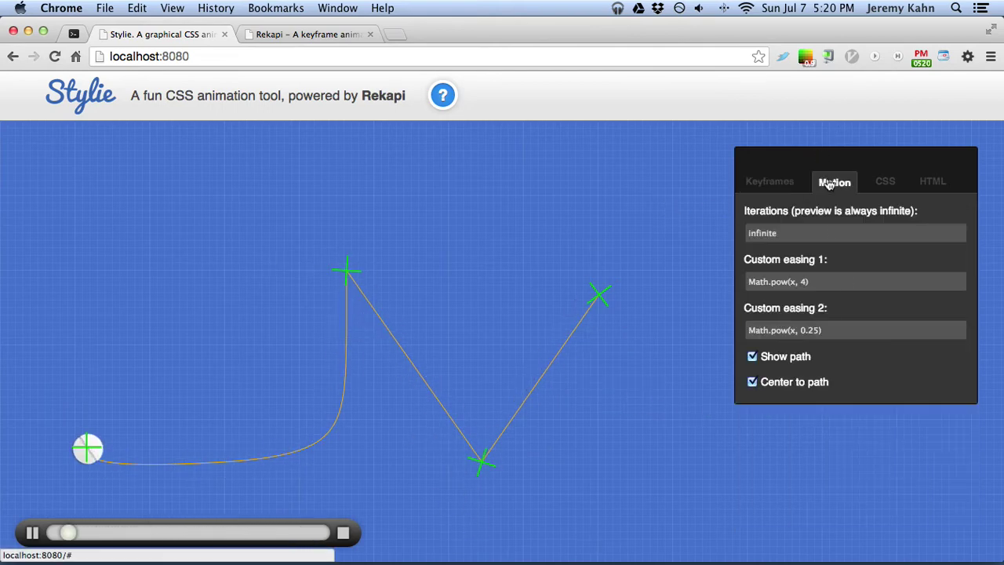
left_click(805, 387)
left_click(805, 388)
left_click(775, 185)
left_click(858, 311)
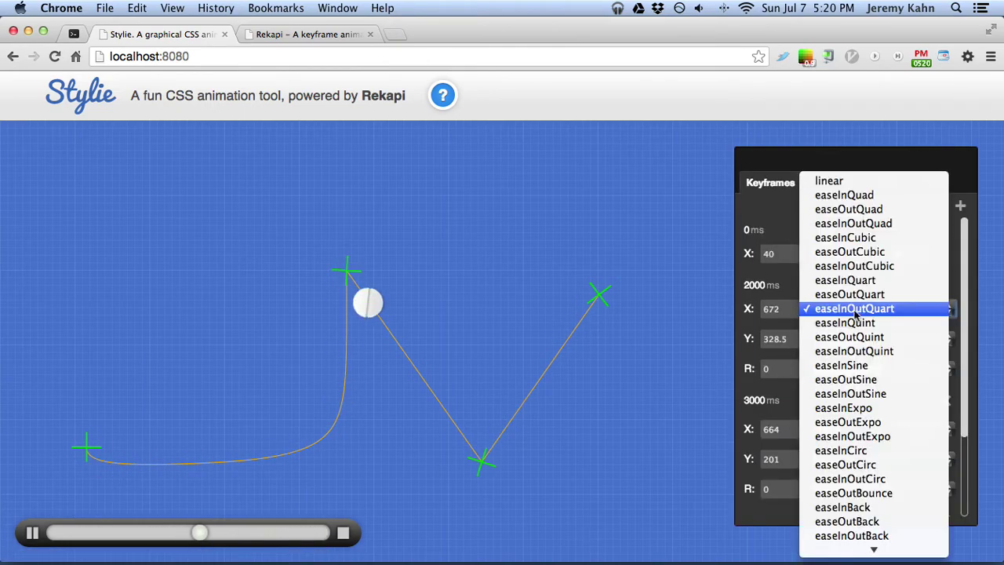
left_click(658, 429)
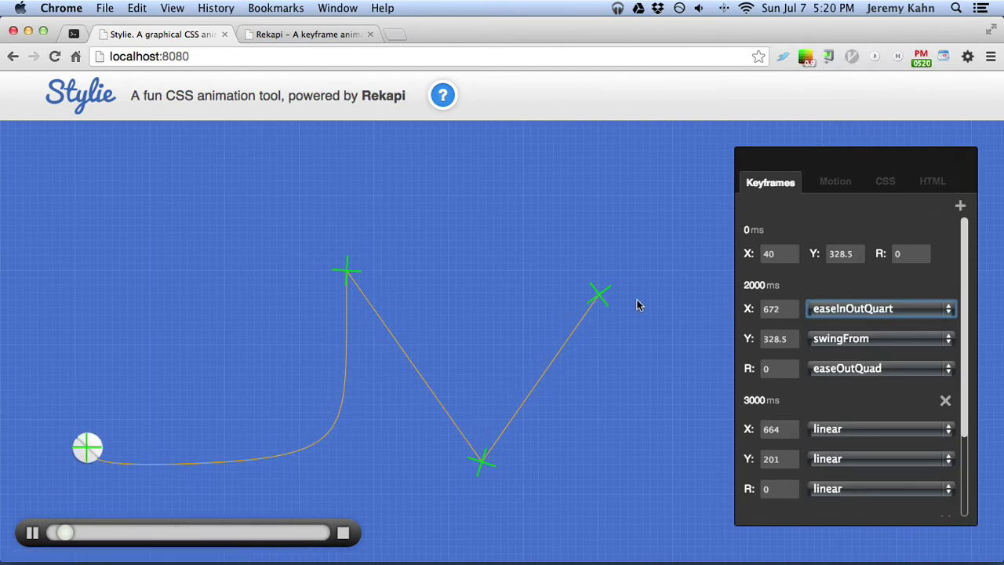
Step: Replace the animated circle image's HTML with <h1>Hello world!</h1>
left_click(934, 183)
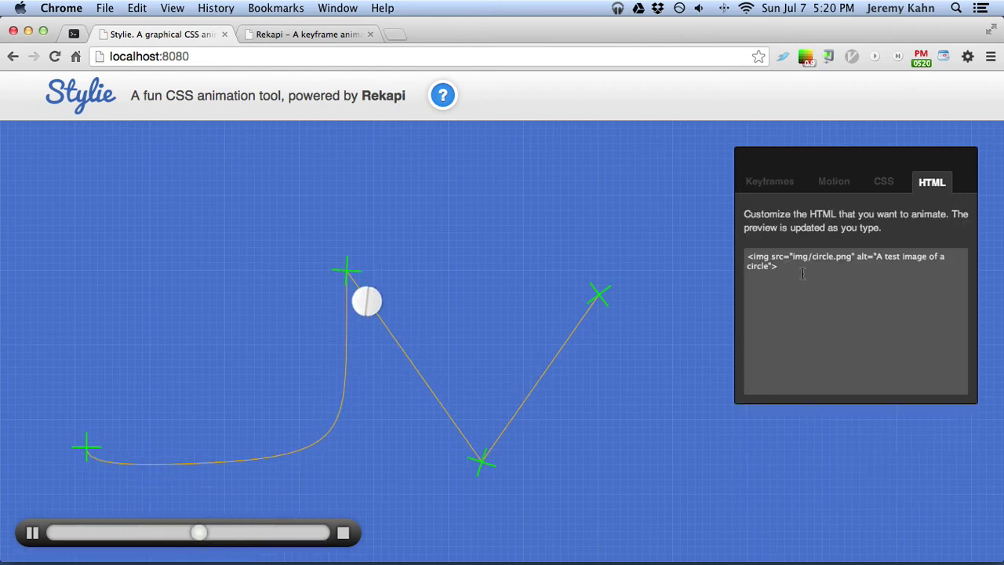
left_click_drag(802, 273, 737, 261)
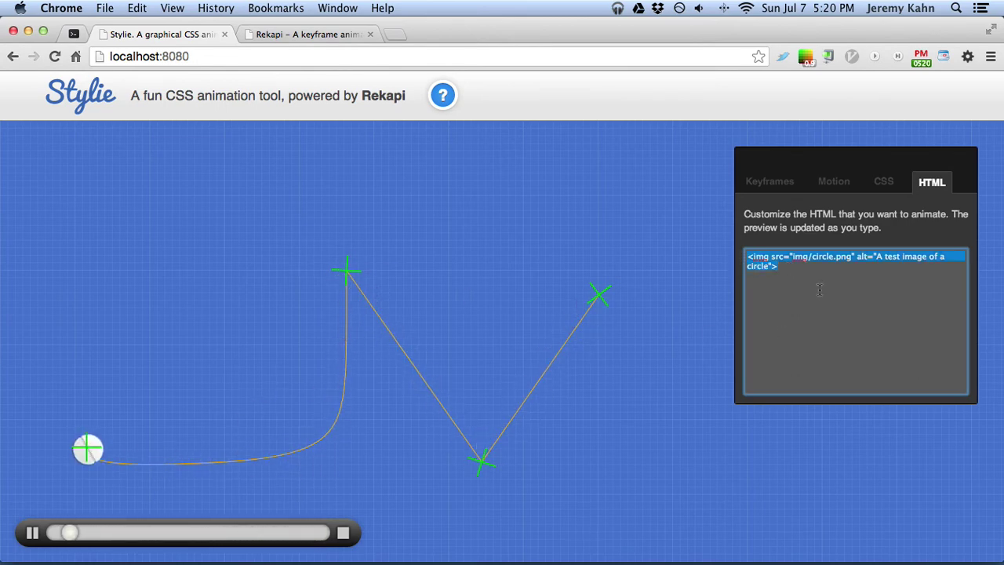
type("<h1>Hello world!</h1>")
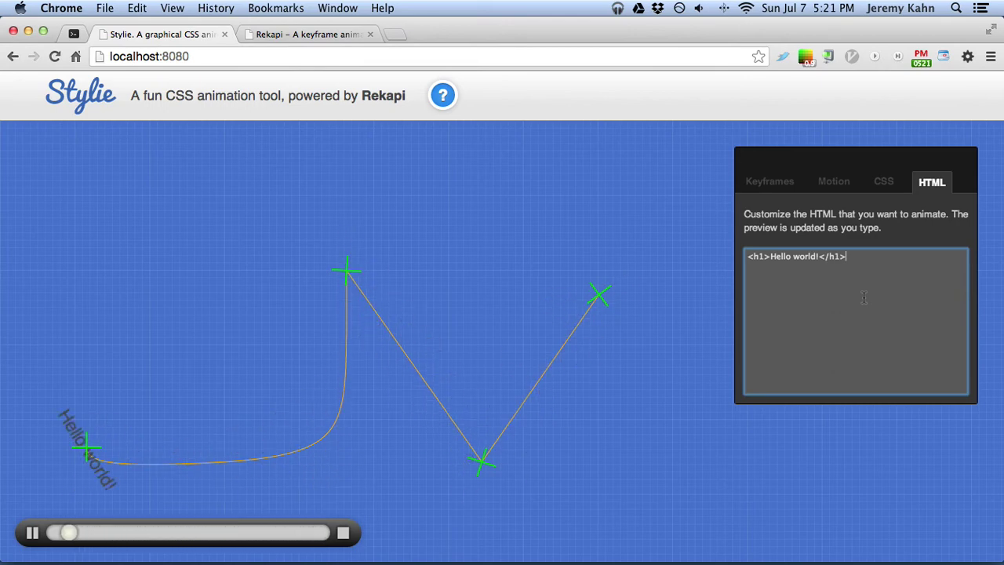
Step: Enable the Mozilla, Opera, Microsoft and Webkit vendor prefixes alongside W3C and review the generated CSS
left_click(884, 184)
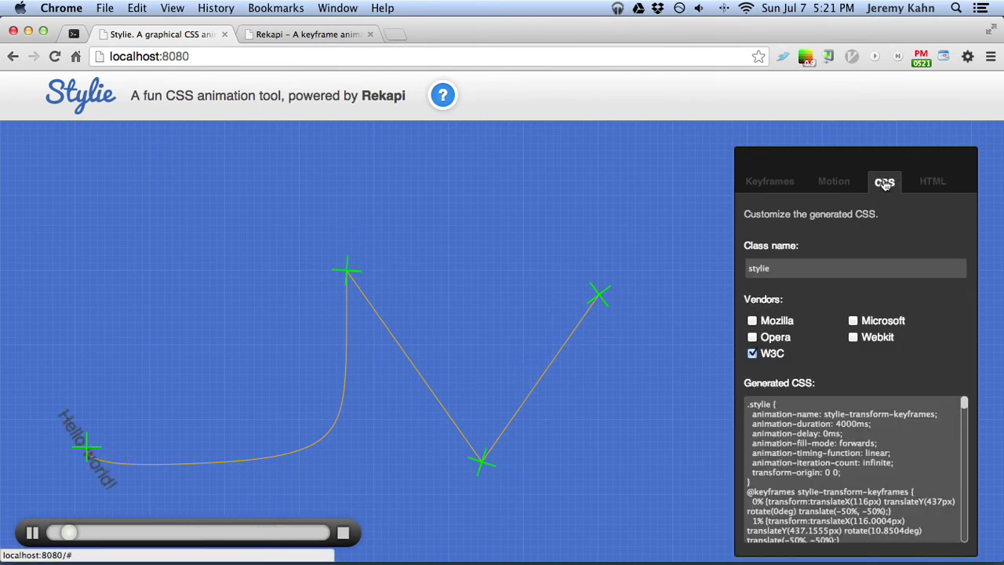
scroll(901, 493, "down", 10)
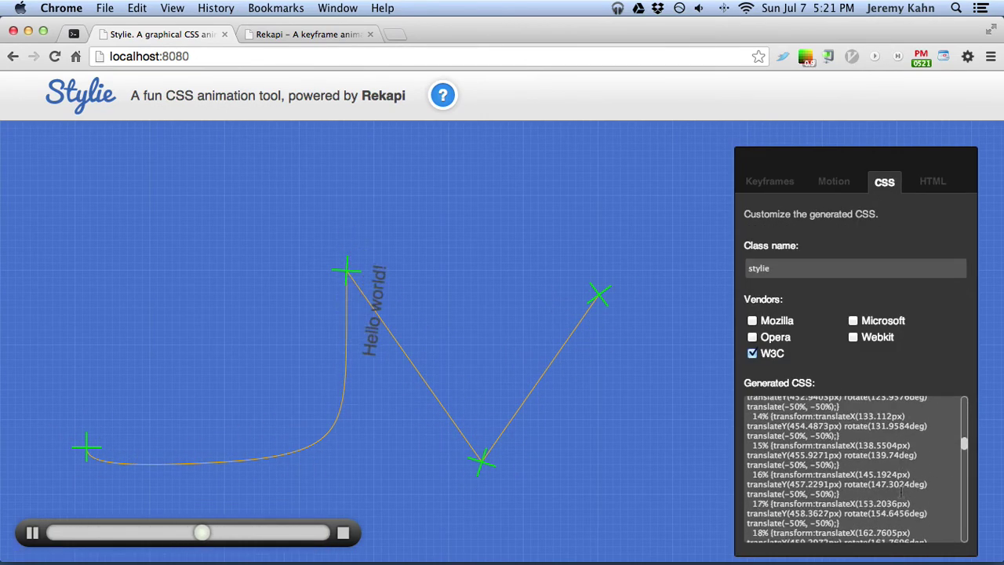
scroll(902, 493, "up", 2)
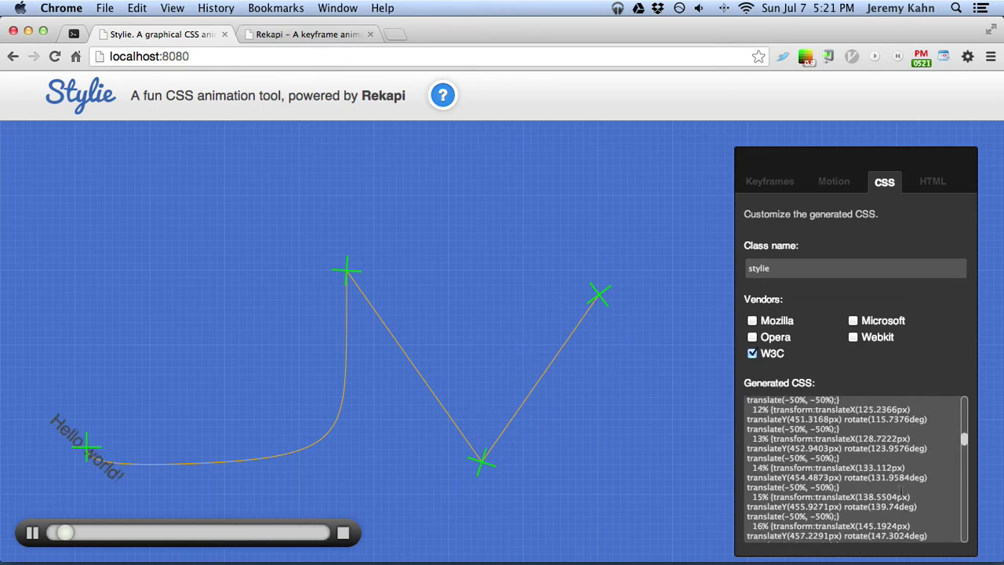
scroll(902, 493, "up", 10)
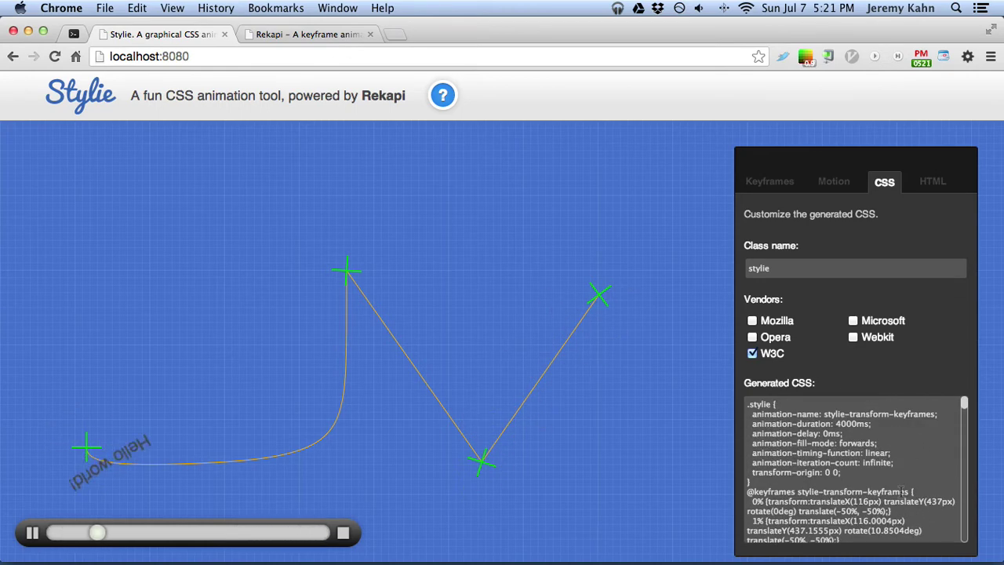
left_click(775, 339)
left_click(800, 324)
left_click(872, 323)
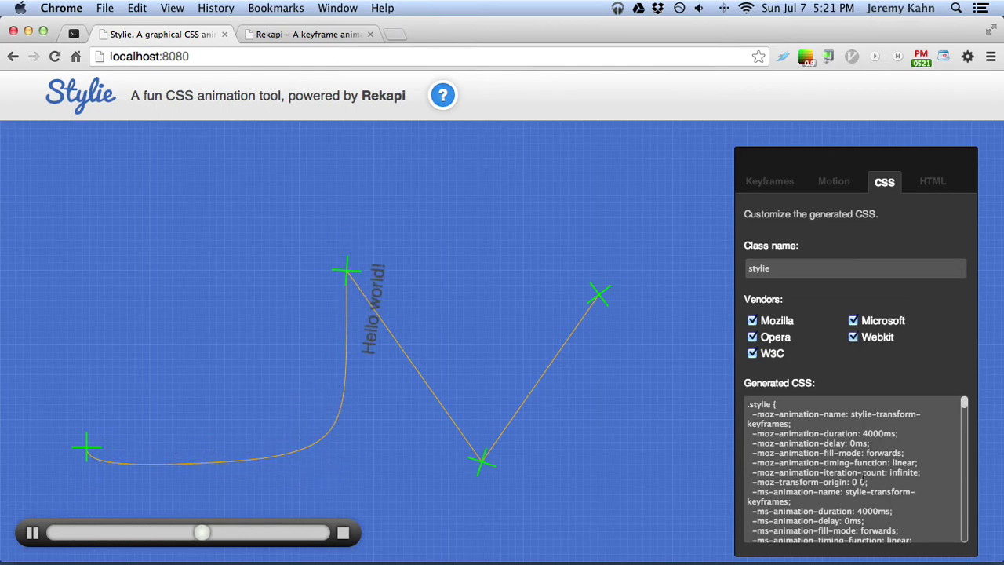
scroll(867, 472, "down", 15)
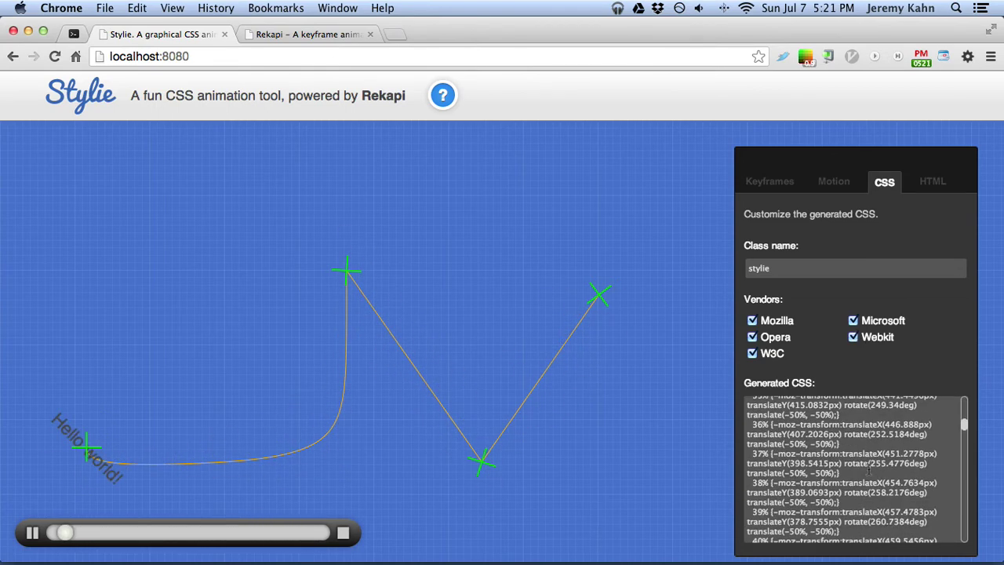
scroll(869, 470, "down", 5)
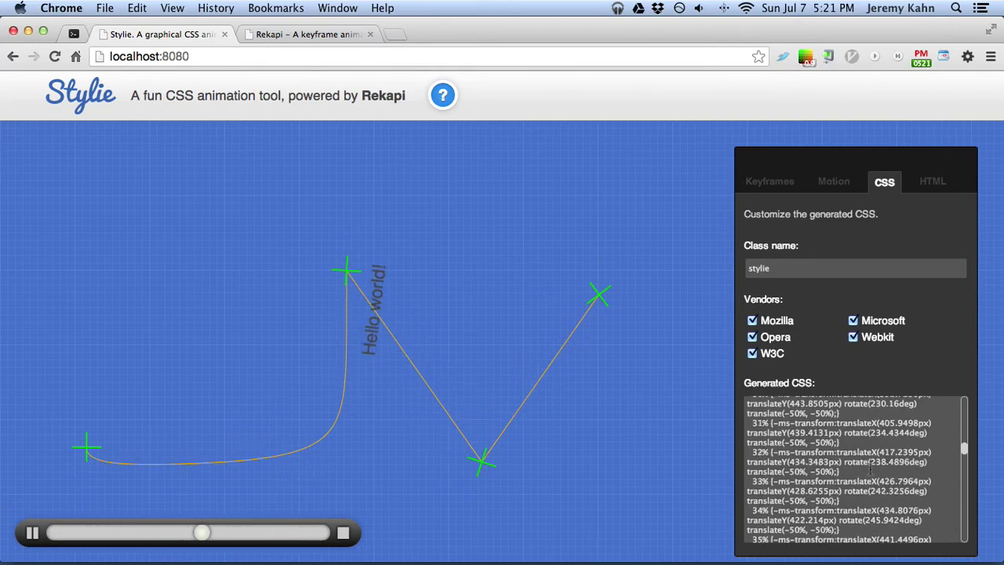
Step: Disable the Microsoft, Mozilla, Opera and W3C vendors so the CSS is generated for Webkit only
left_click(878, 325)
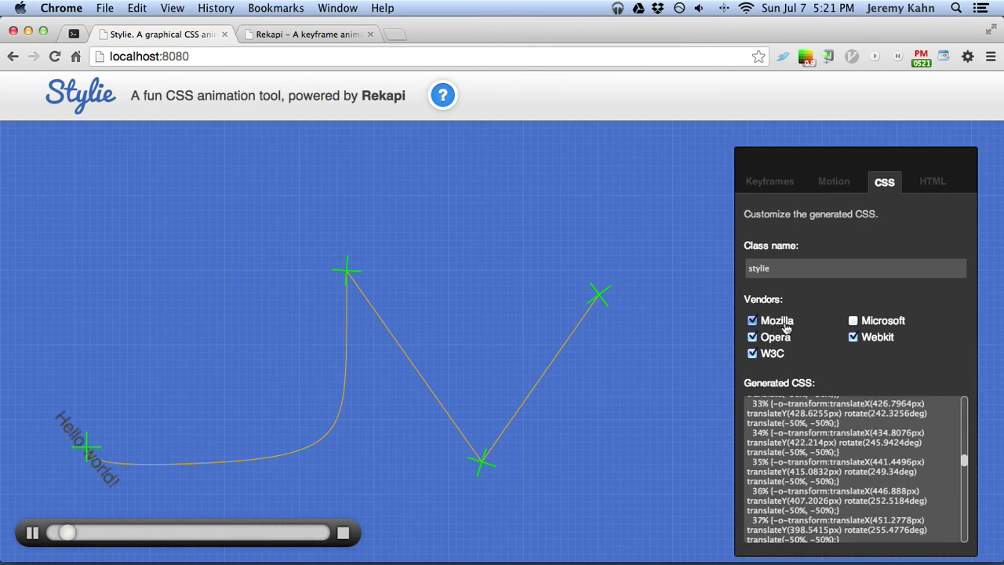
left_click(785, 327)
left_click(765, 337)
left_click(755, 354)
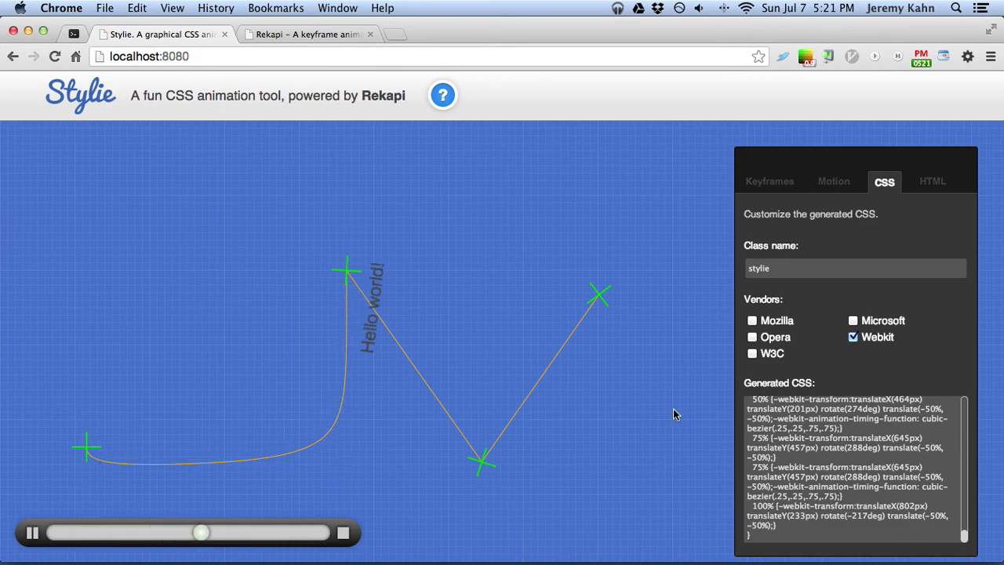
Step: Open about:blank in a new tab and inspect the blank page's elements
key("super+l")
type("a")
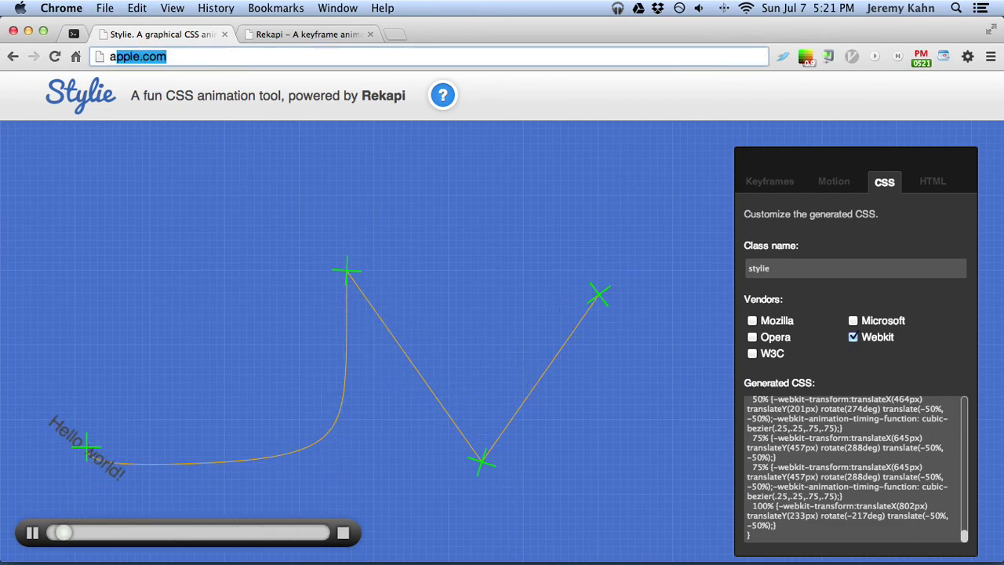
type("bout:bka")
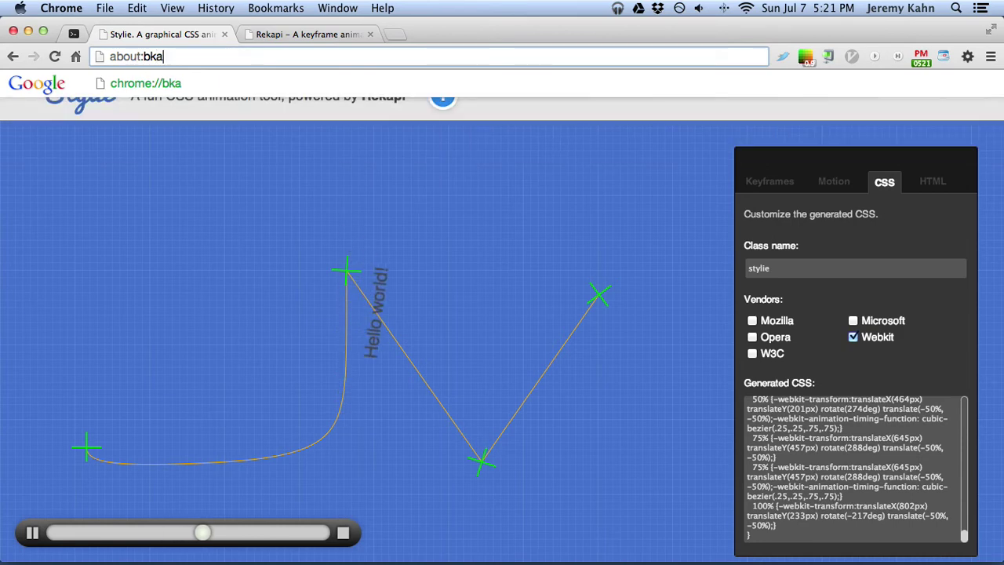
key("BackSpace")
key("BackSpace")
type("lank")
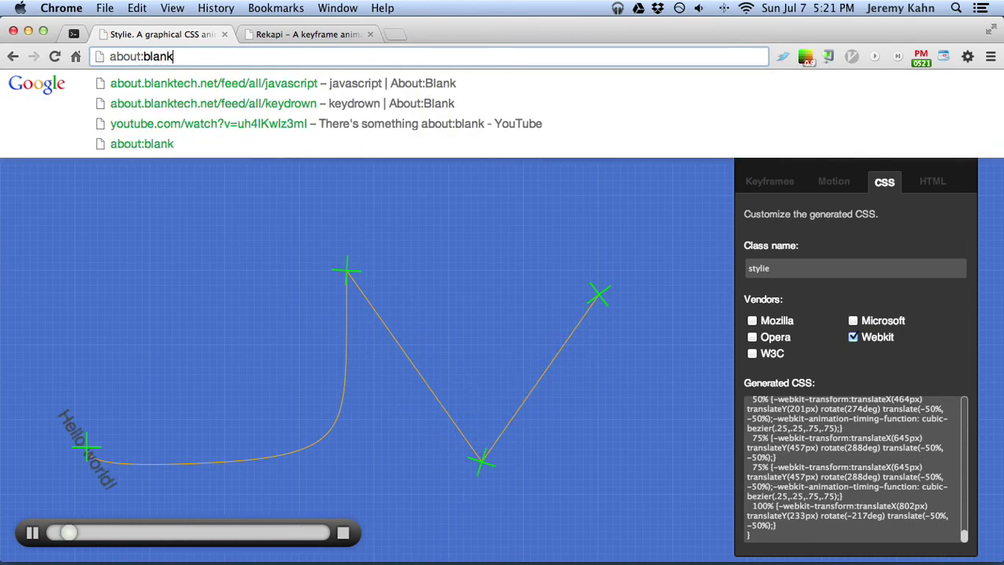
key("Return")
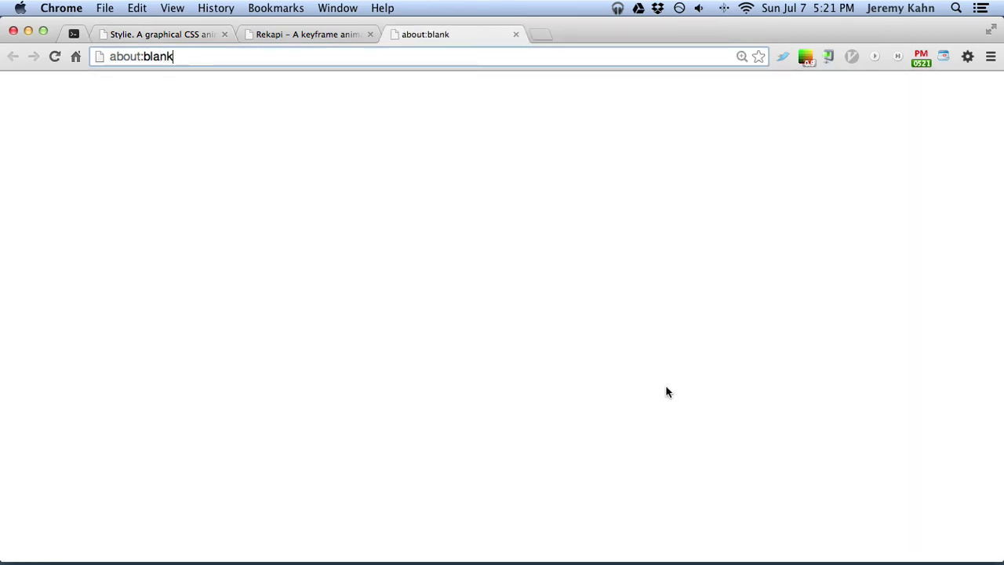
right_click(667, 393)
left_click(681, 481)
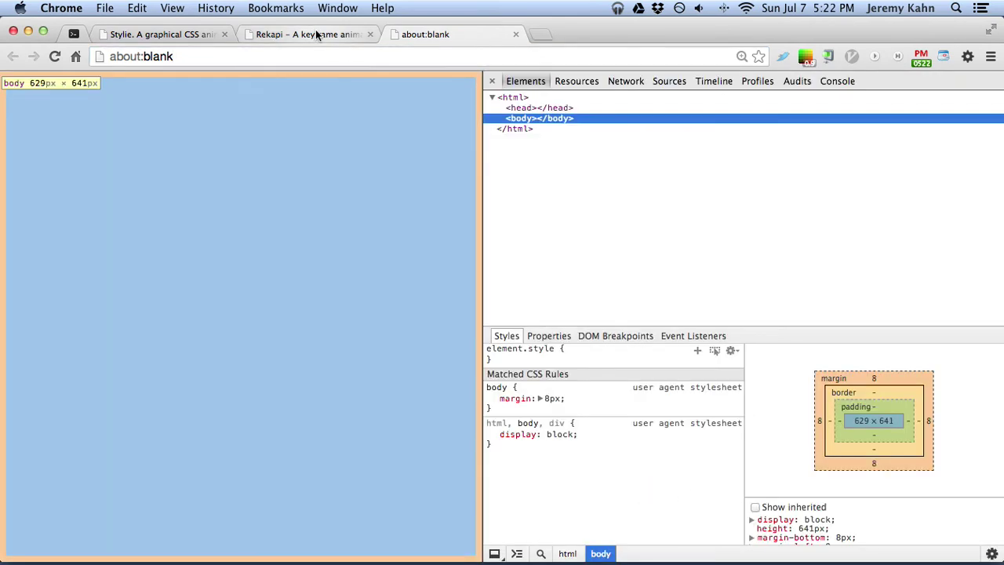
Step: Copy the image URL of the Rekapi logo from the Rekapi page
left_click(316, 35)
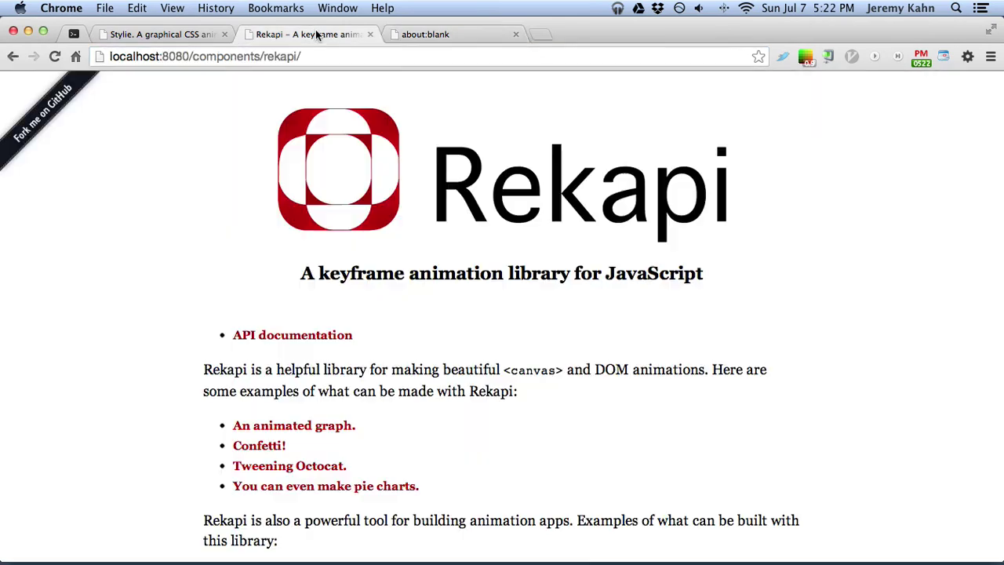
right_click(445, 167)
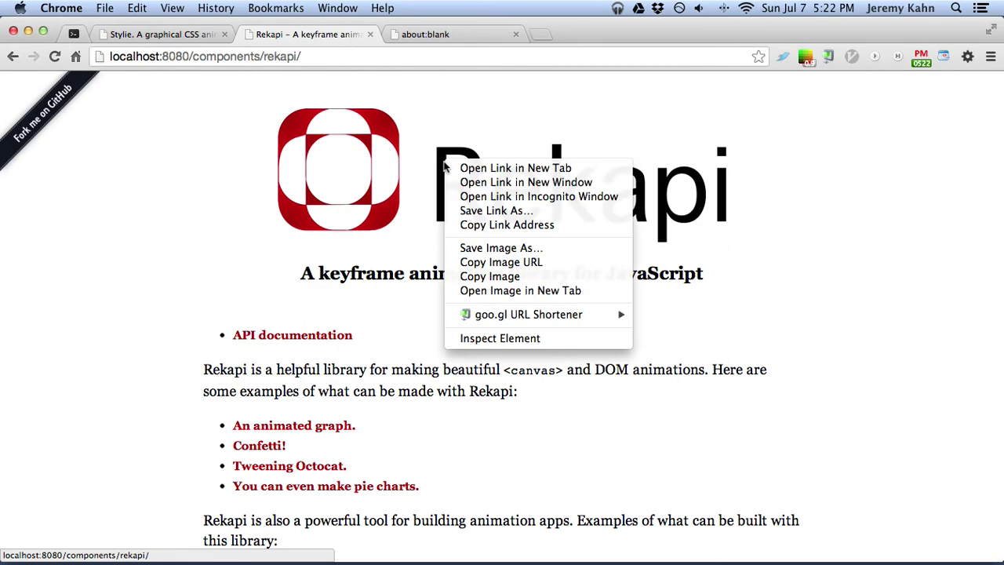
left_click(512, 267)
Step: Insert an img element into the about:blank page's body, using the copied rekapi-logo-600.png URL as its src
key("ctrl+Tab")
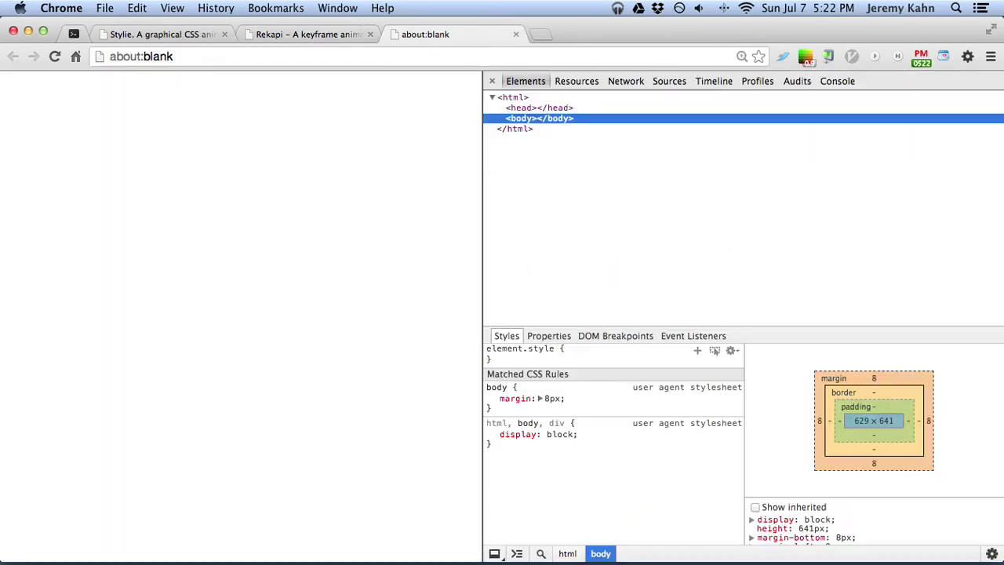
key("F2")
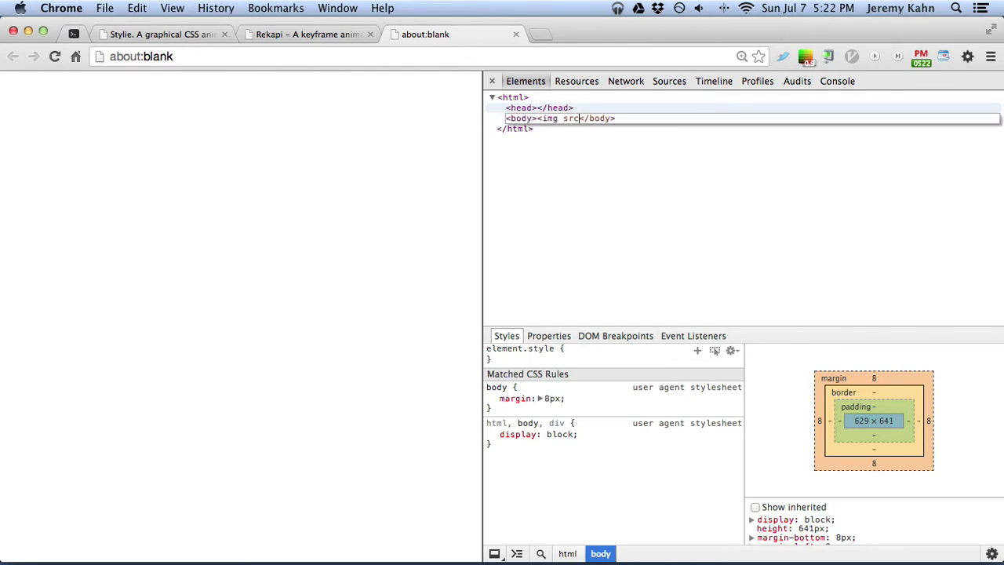
type("<img src=\"")
key("super+v")
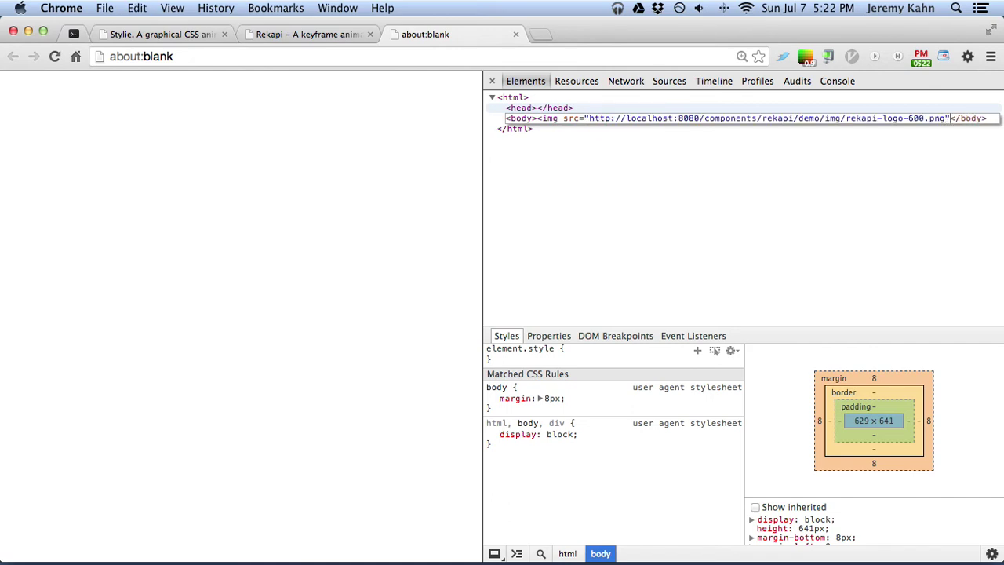
key("Return")
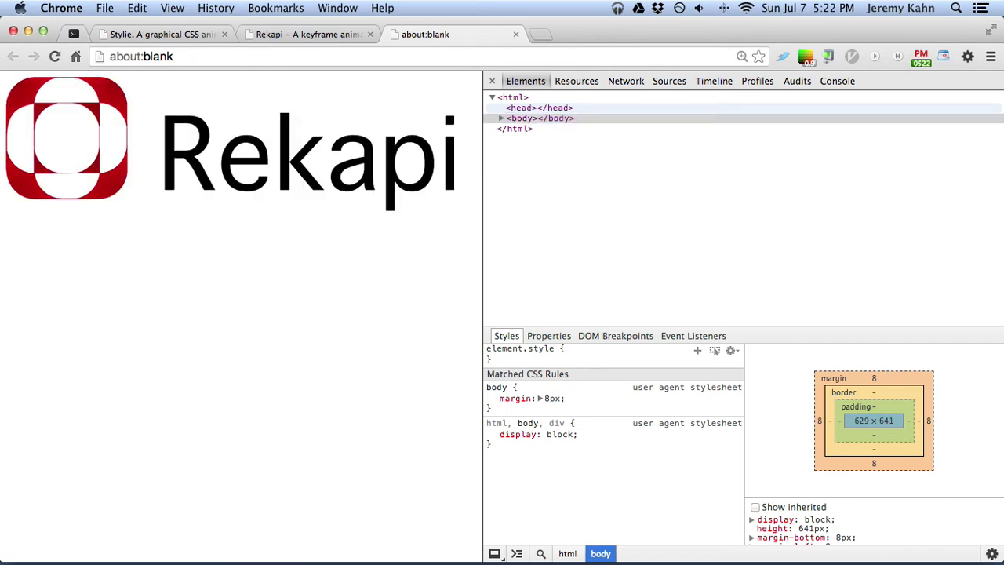
Step: Return to the Stylie page and copy all of the generated Webkit CSS
left_click(300, 34)
left_click(188, 35)
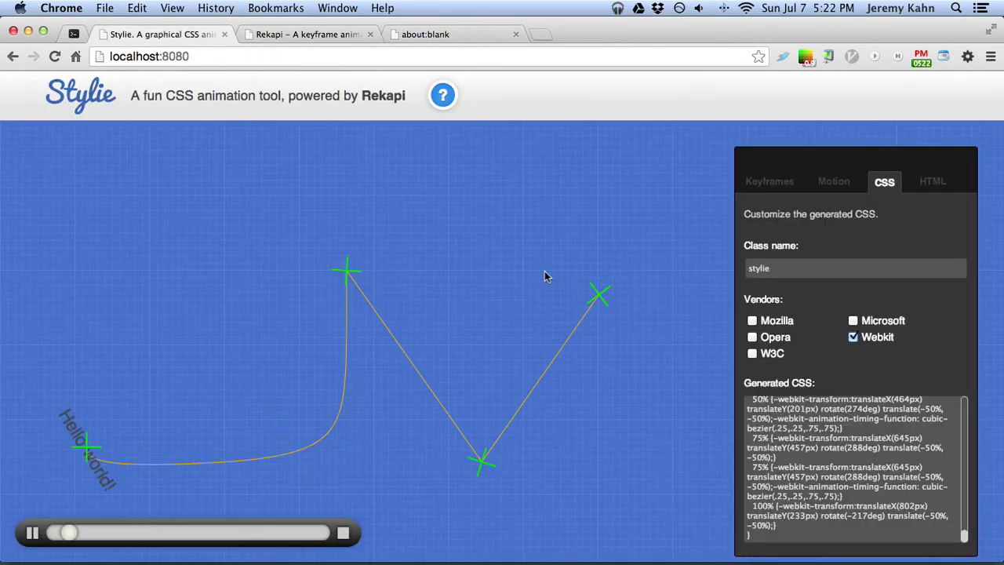
left_click(829, 439)
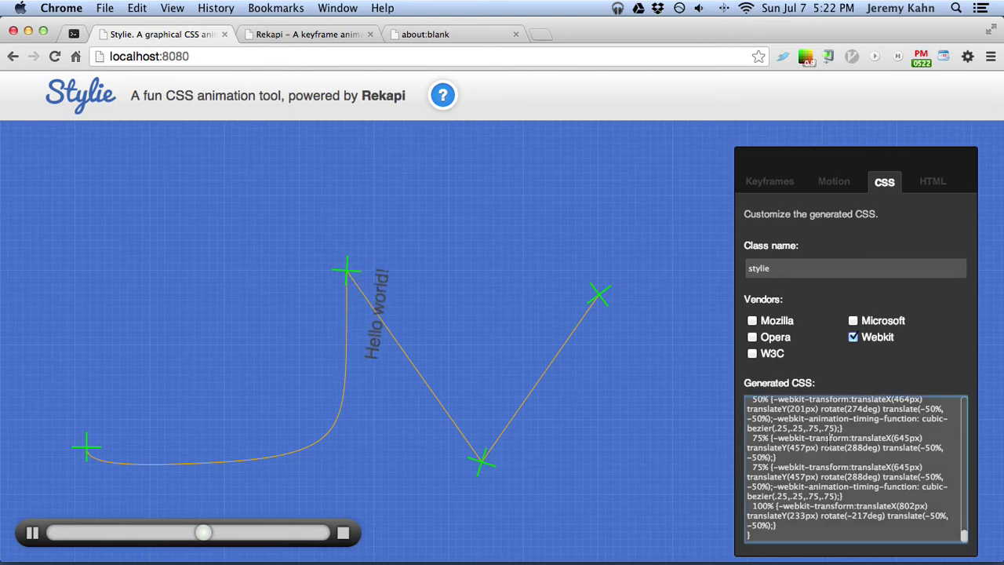
key("super+a")
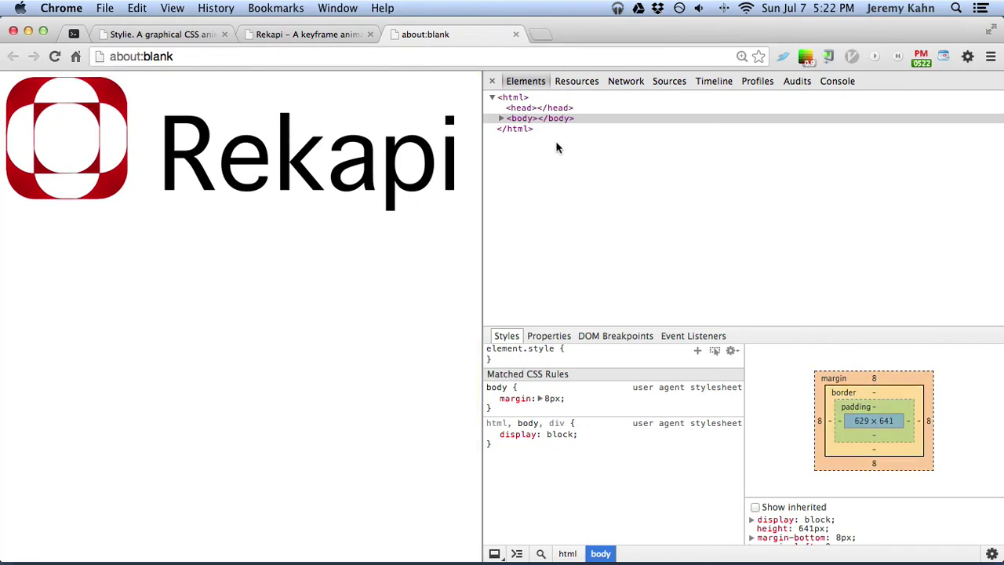
Step: Add a style element containing the copied CSS to the head of the about:blank page
left_click(523, 111)
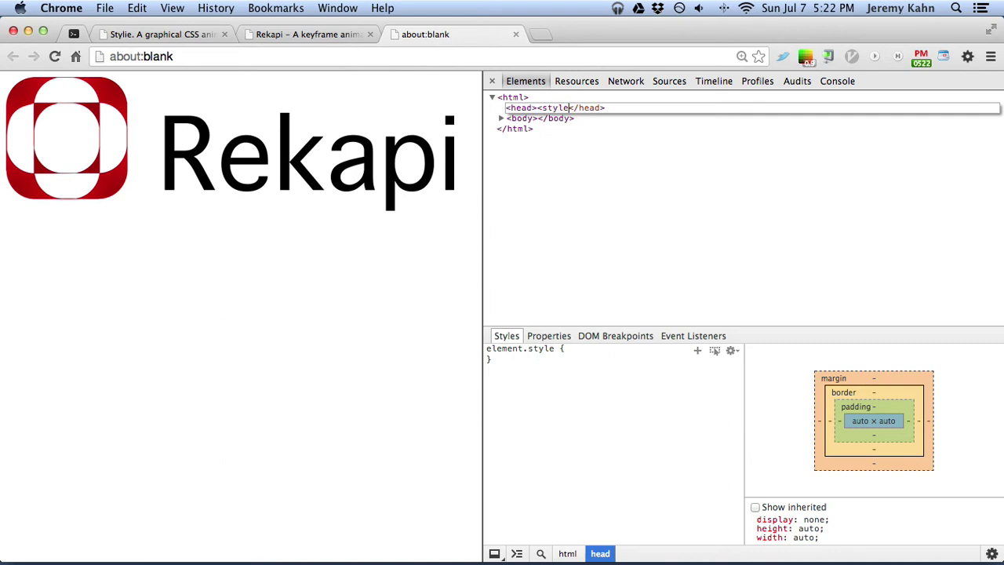
key("super+v")
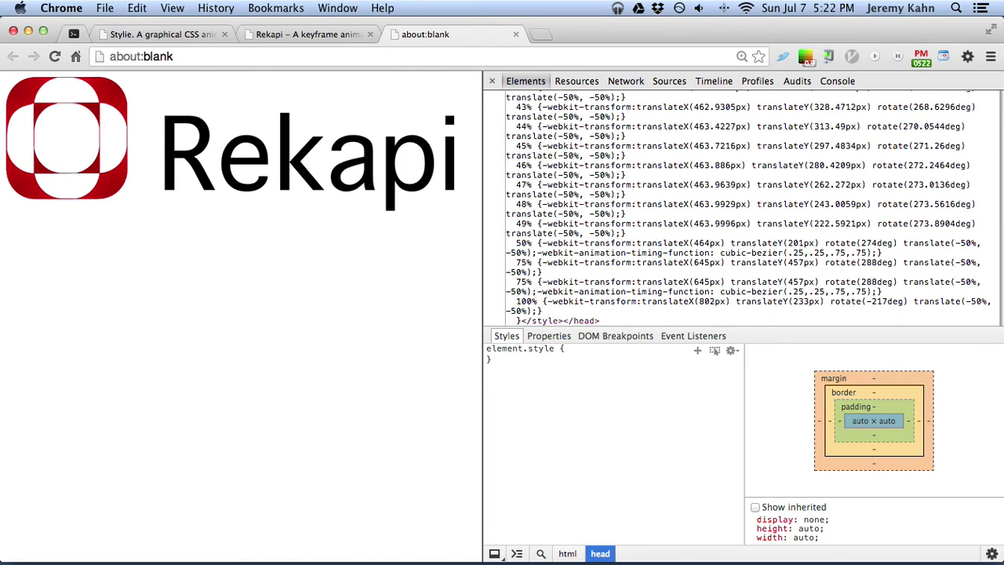
key("super+Return")
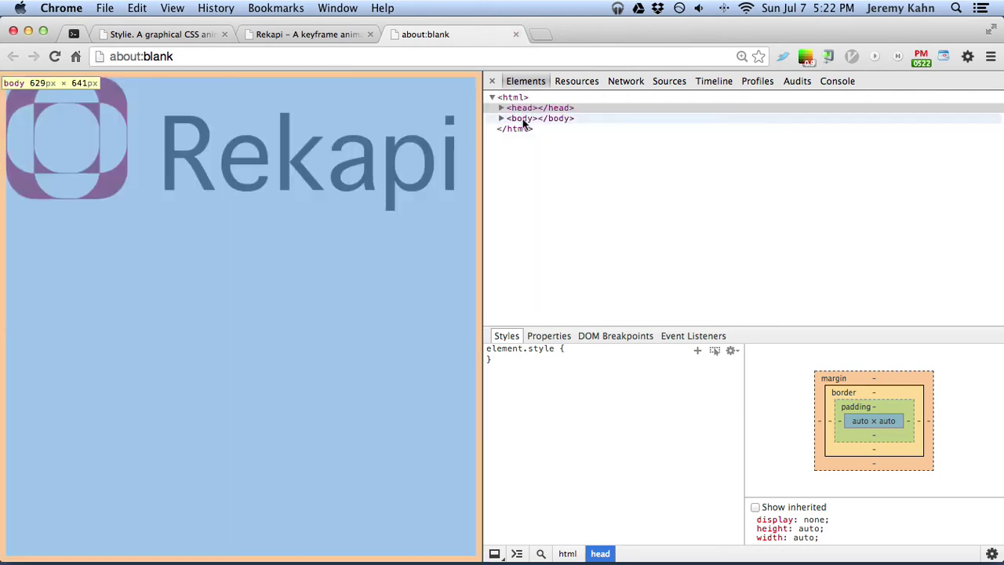
Step: Add class="stylie" to the logo's img element in the body and close the developer tools
left_click(522, 118)
key("Right")
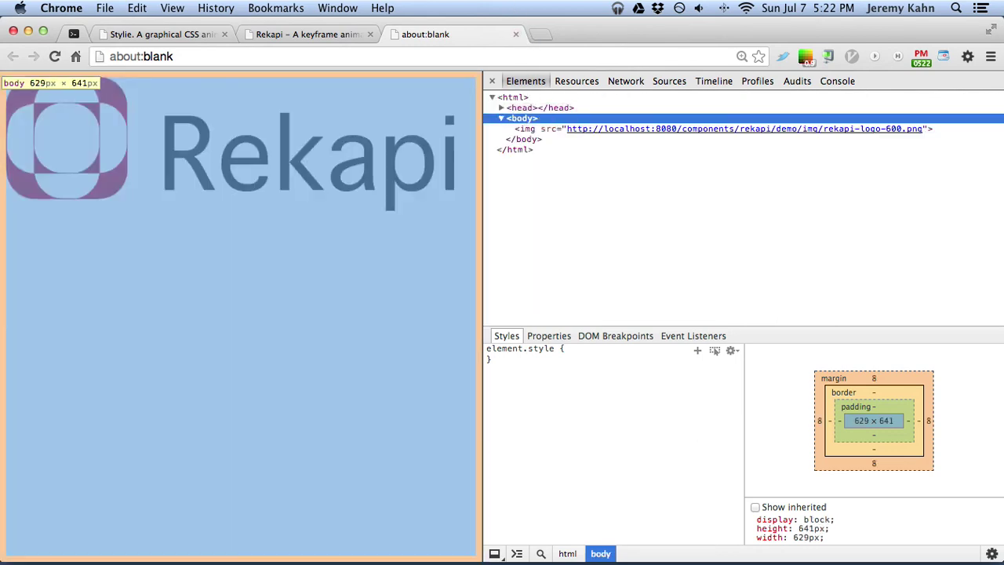
key("Down")
key("F2")
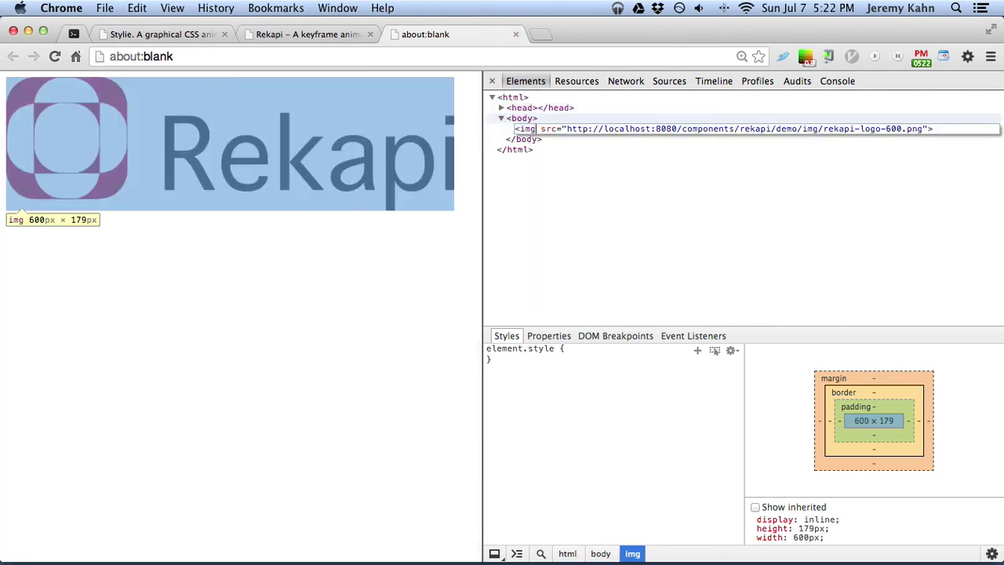
type("class=")
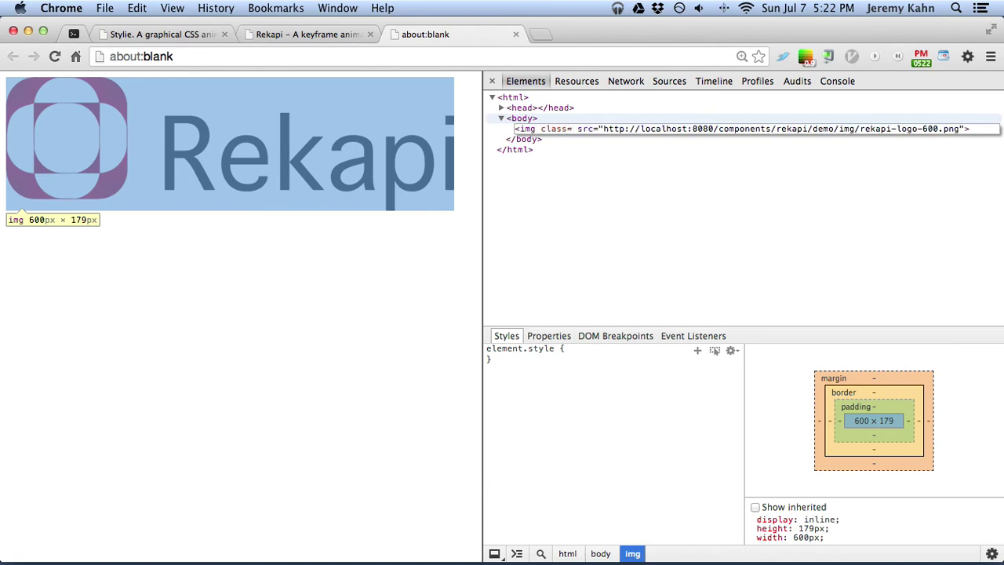
type("\"stylie")
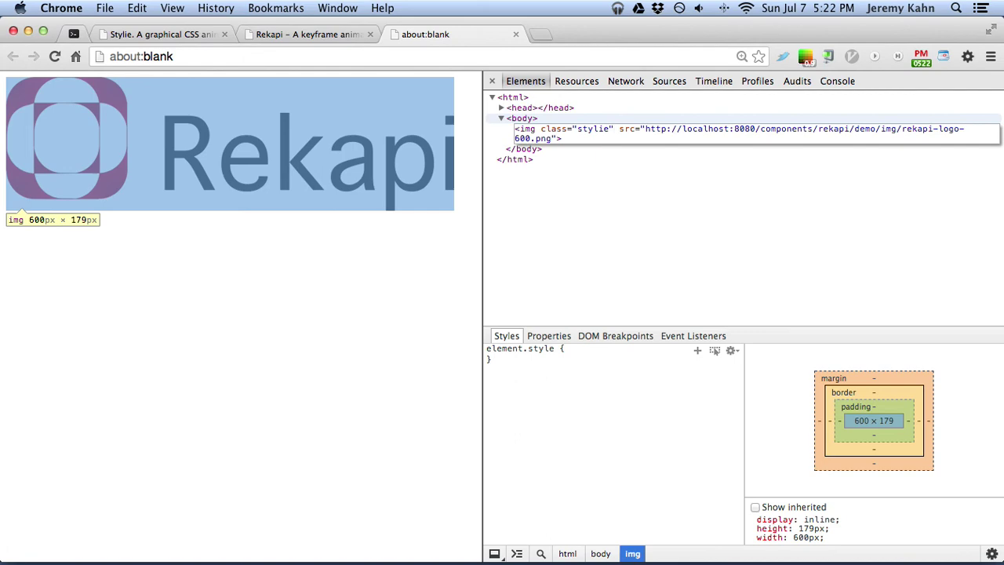
type("\"")
left_click(552, 304)
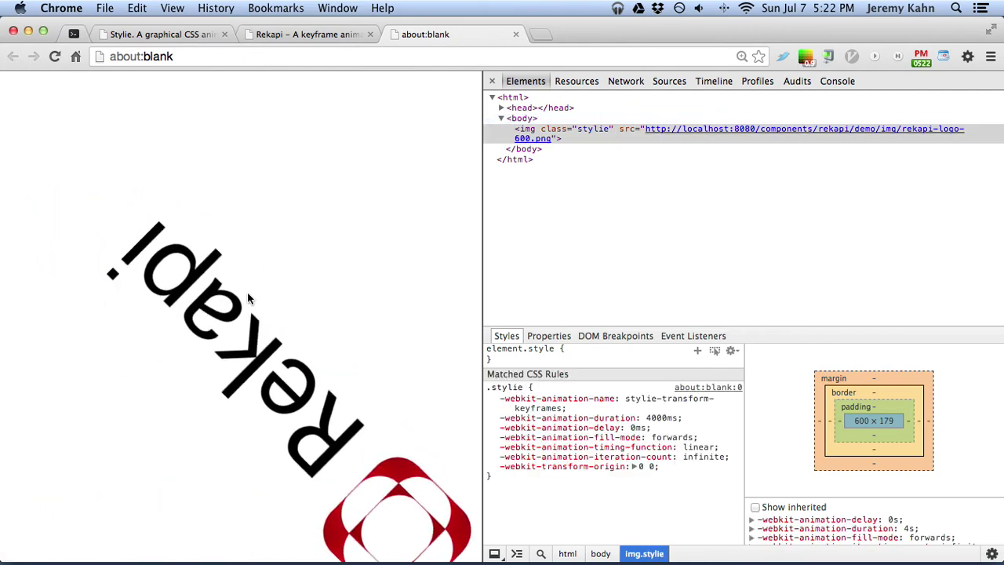
key("super+alt+i")
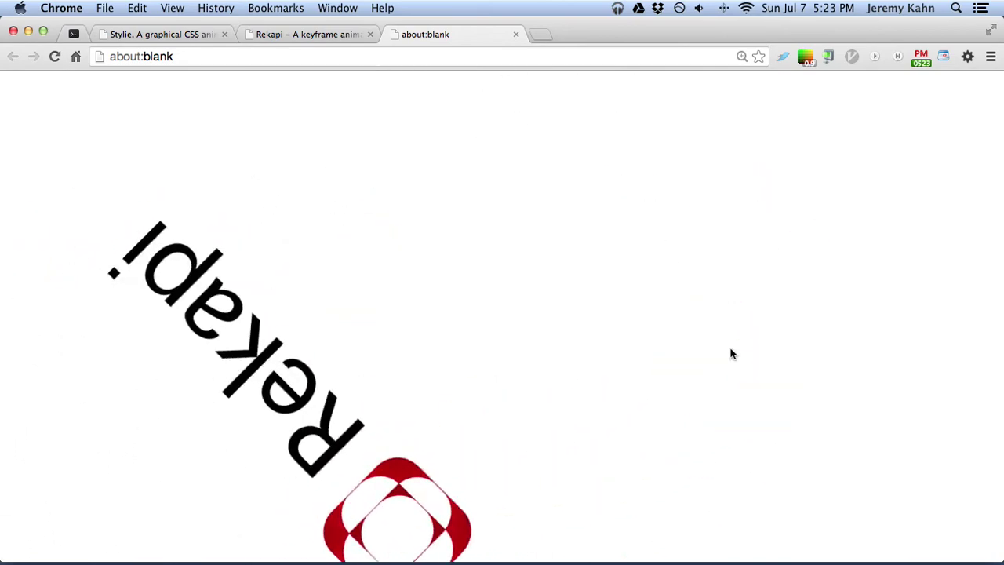
Step: Open Stylie's GitHub repository in a new tab from the Stylie logo, skim its README and return to the Stylie page
key("super+1")
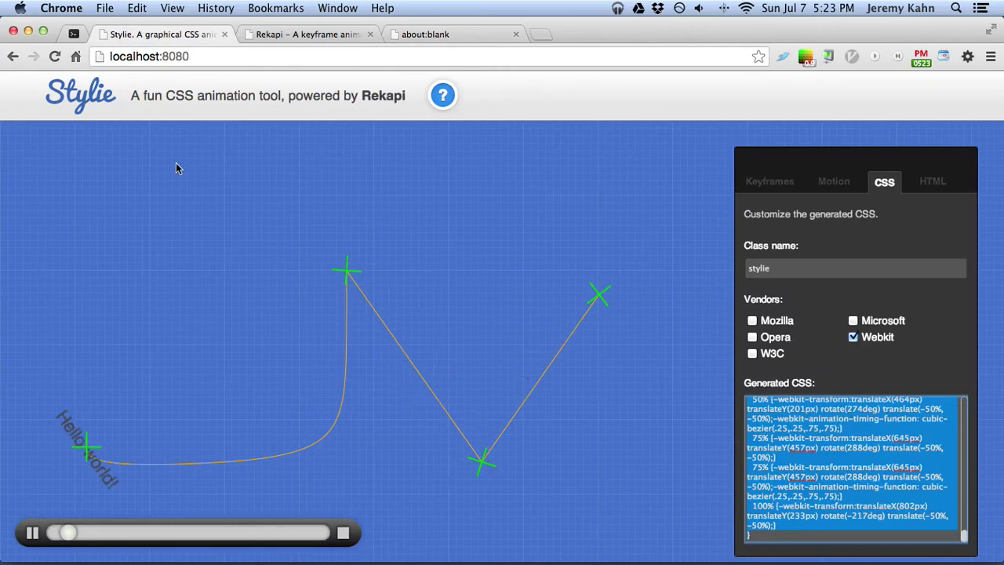
left_click(77, 106, "super")
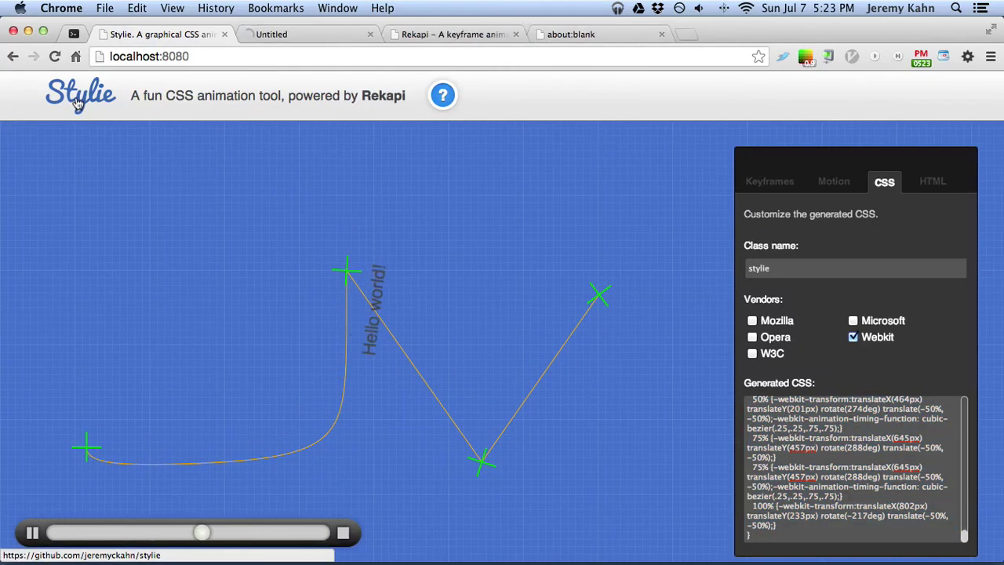
left_click(293, 36)
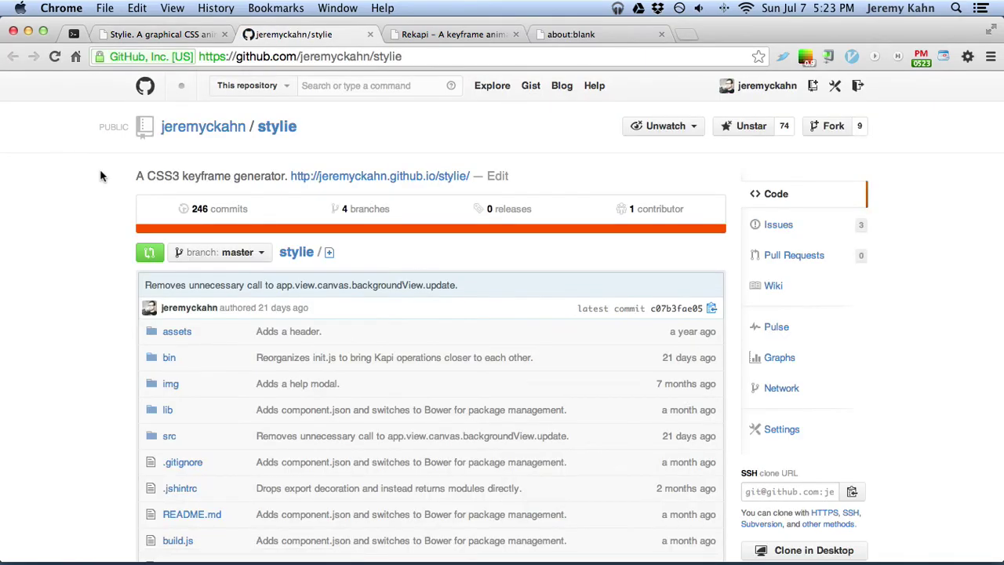
scroll(83, 243, "down", 10)
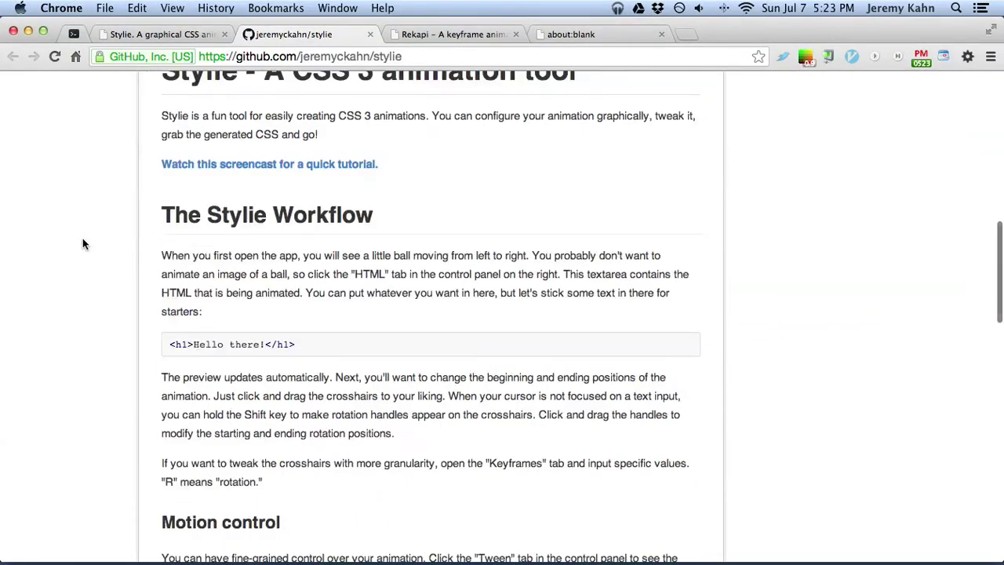
scroll(82, 244, "up", 15)
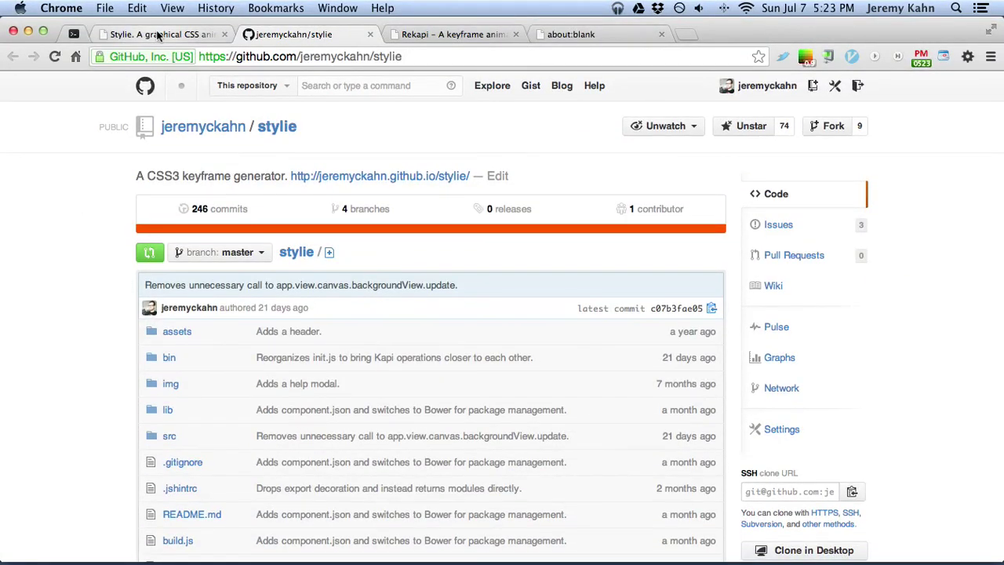
left_click(157, 34)
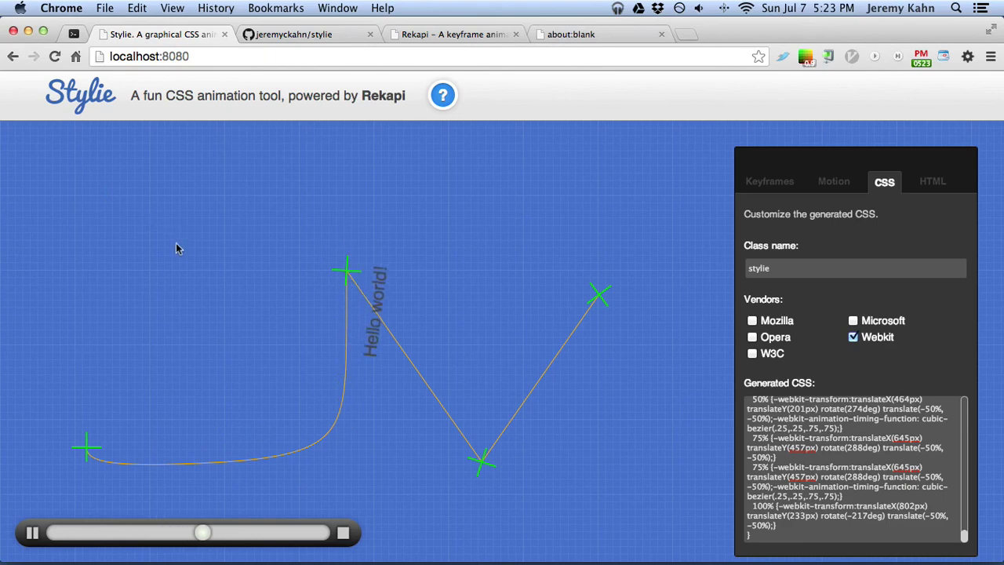